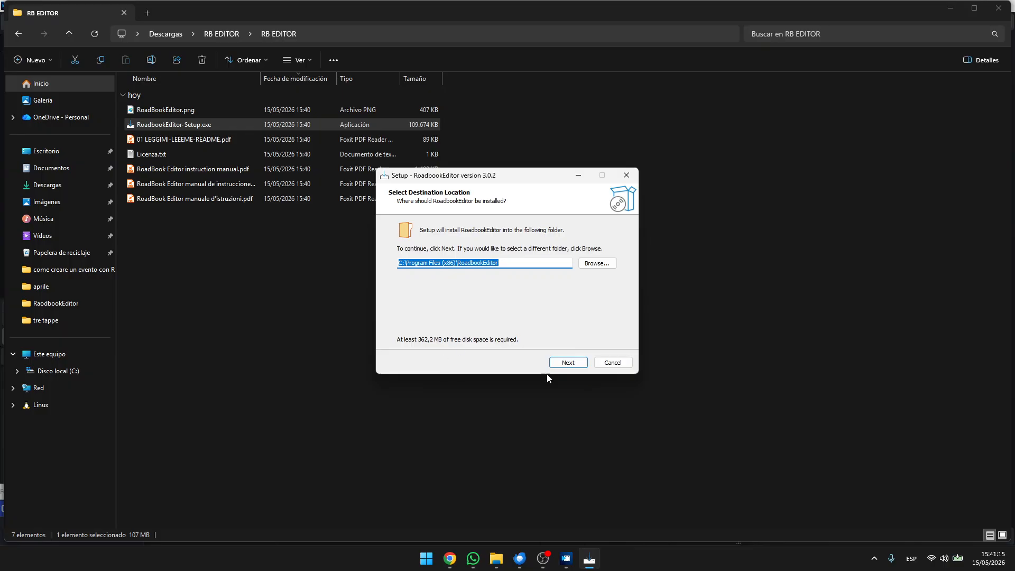
Install RoadbookEditor in the default Program Files folder with a desktop icon, and launch it on finishing the setup
left_click(570, 364)
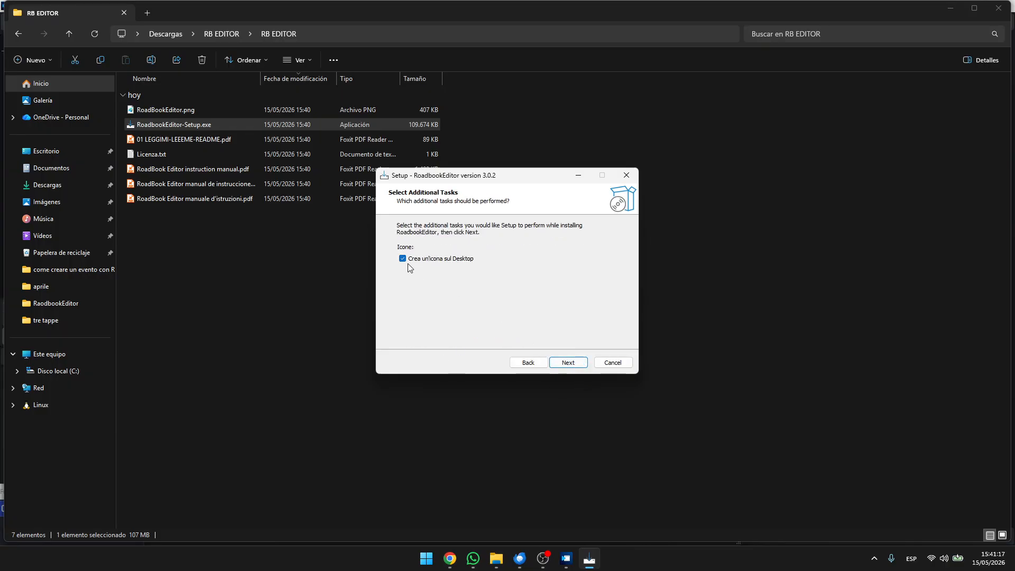
left_click(568, 362)
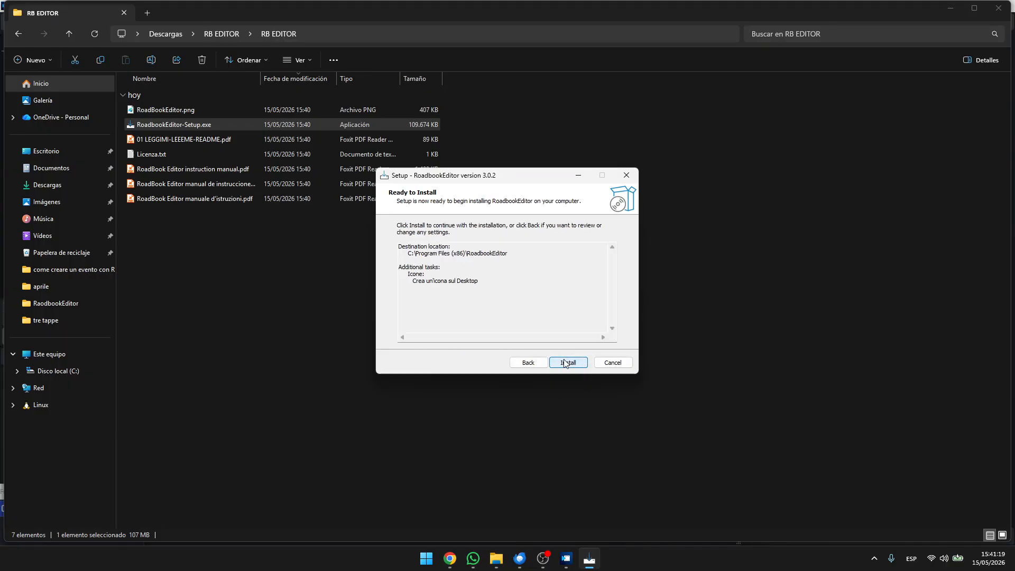
left_click(569, 365)
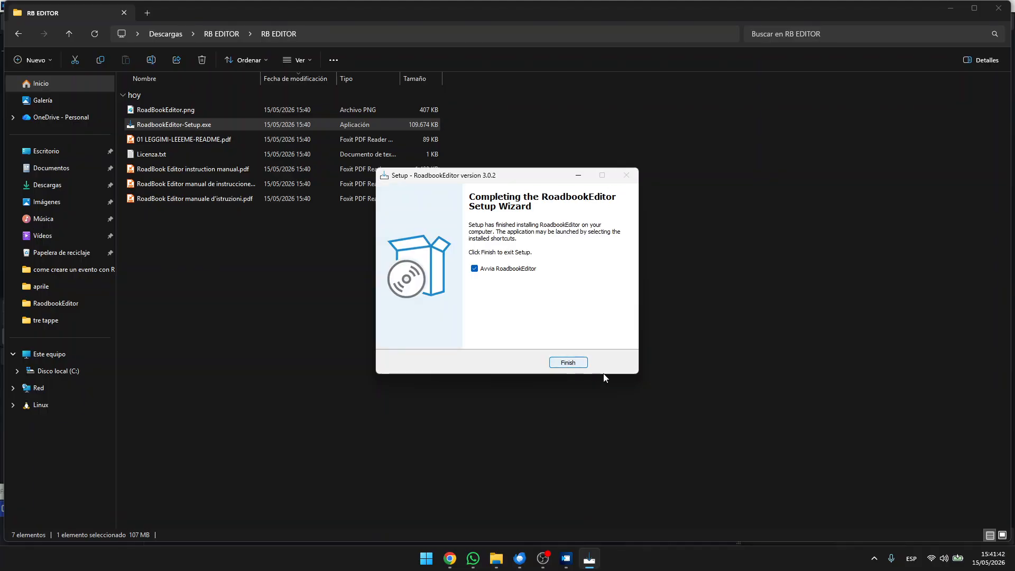
left_click(568, 363)
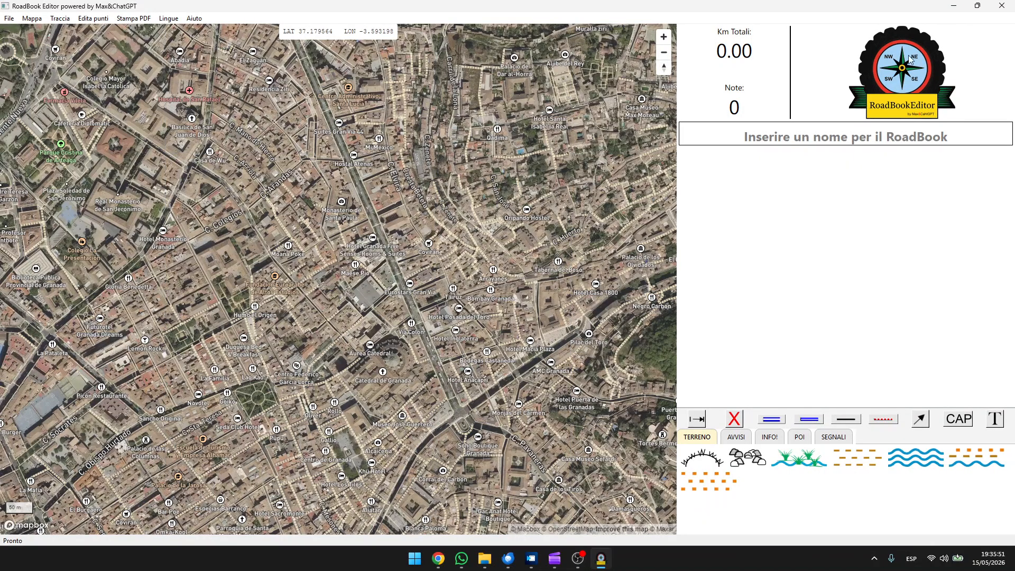
Replace the roadbook logo with land_rover.png from the Imágenes folder
left_click(908, 78)
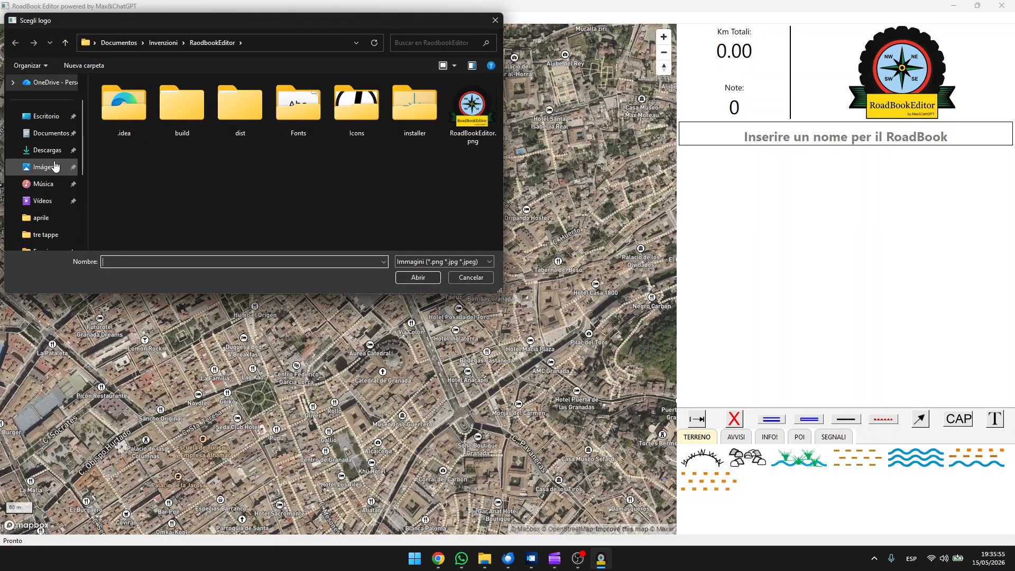
left_click(55, 167)
scroll(262, 162, "down", 5)
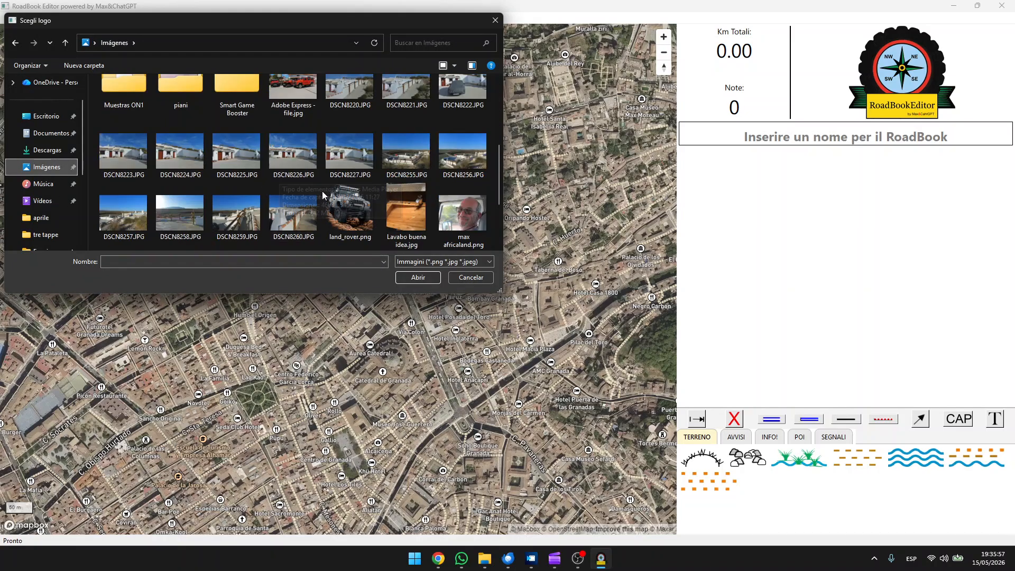
left_click(346, 209)
double_click(347, 209)
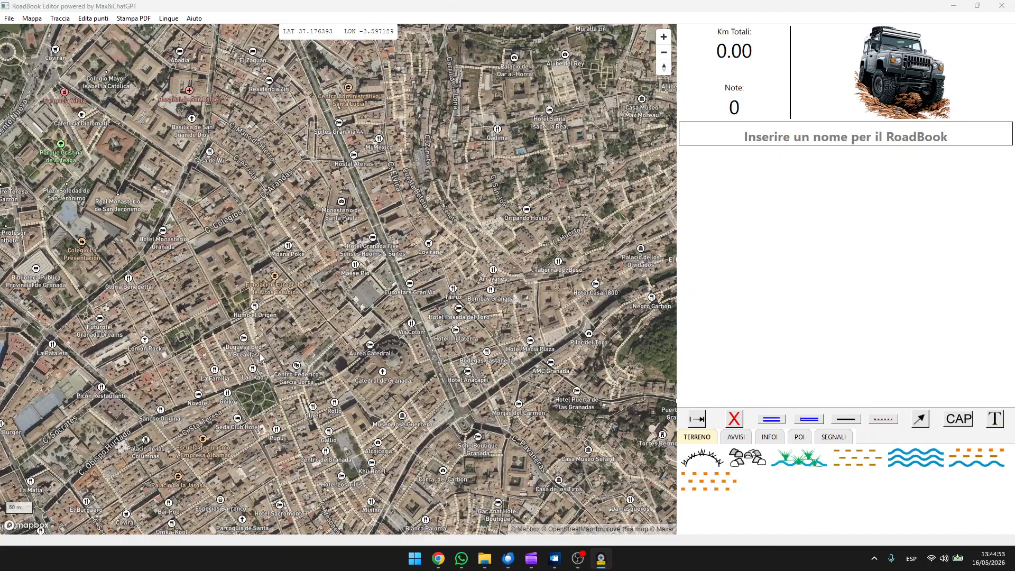
Load the bicicletta-connie track and accept the reduction of its points
double_click(154, 126)
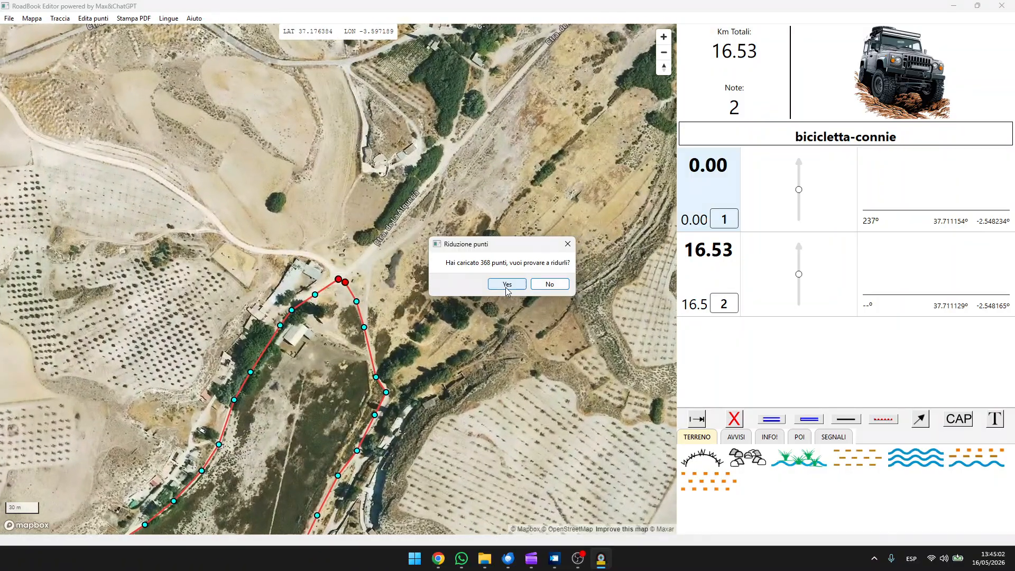
left_click(507, 284)
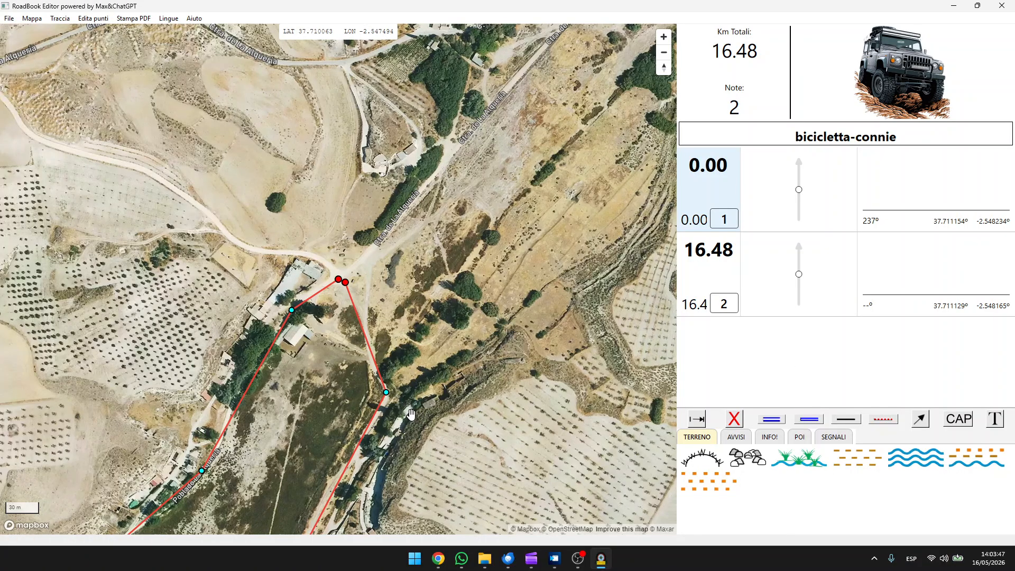
Switch the base map to the street style and back to satellite imagery
key("m")
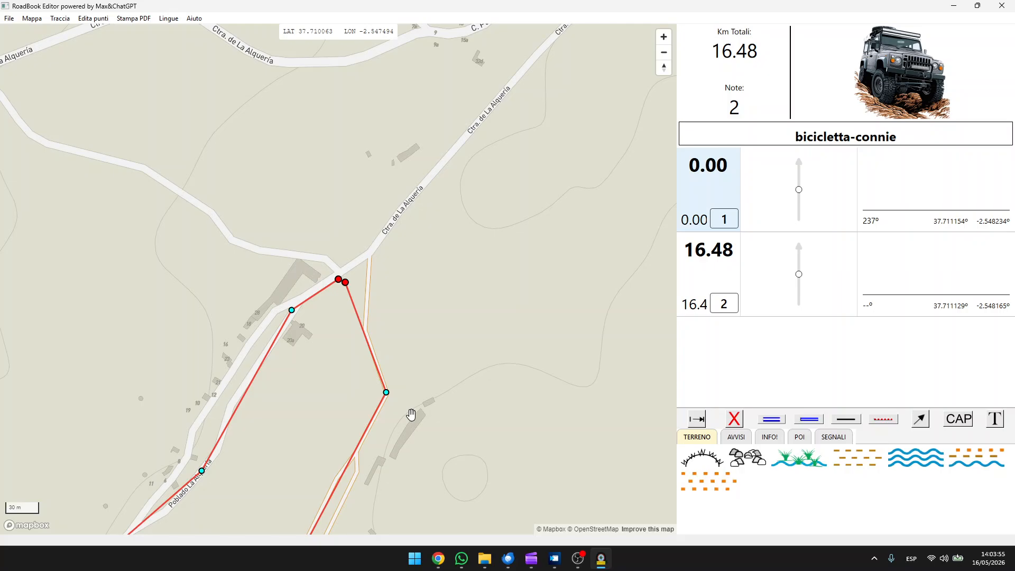
key("m")
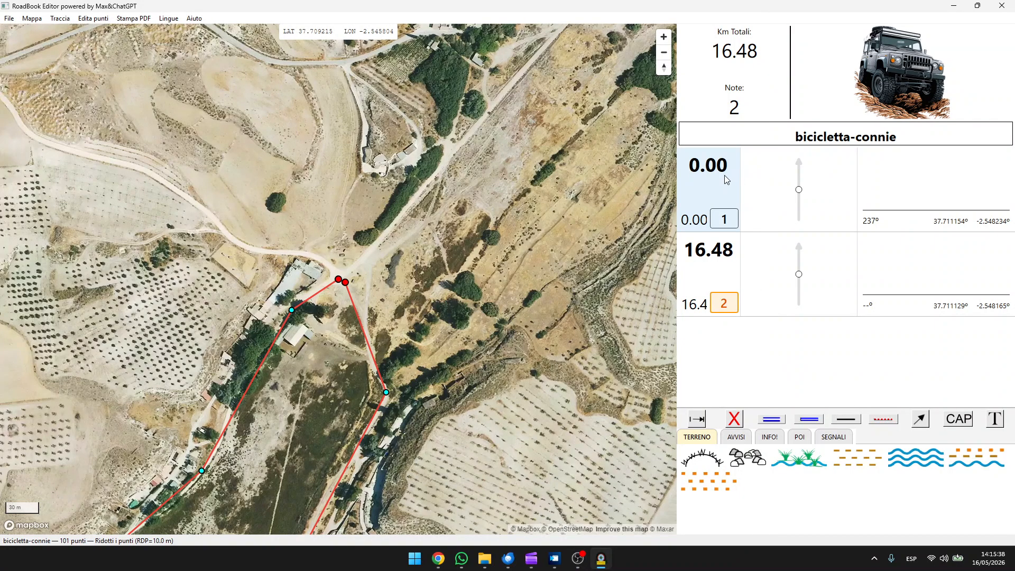
Set the outgoing road in note 1's diagram to the Pista road type
left_click(726, 179)
left_click(799, 194)
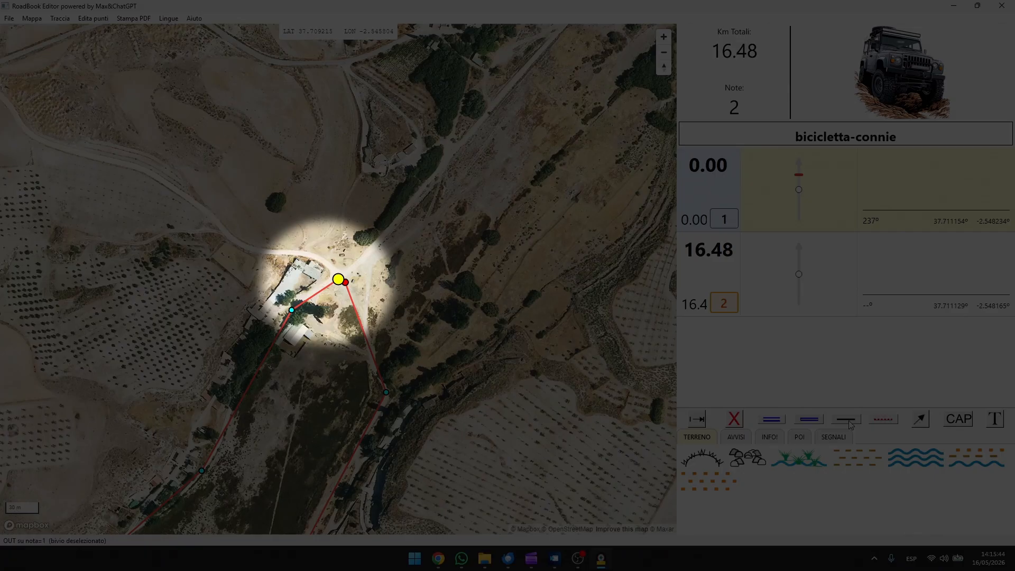
left_click(845, 420)
left_click(825, 189)
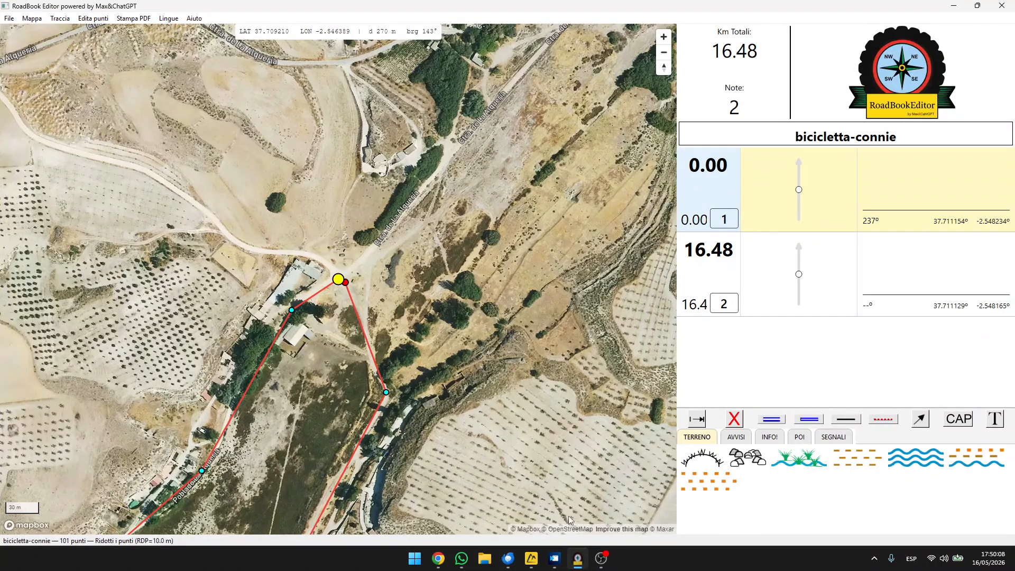
Move the track's start point to the middle of the road junction, at 37.711175, -2.548224
left_click(338, 281)
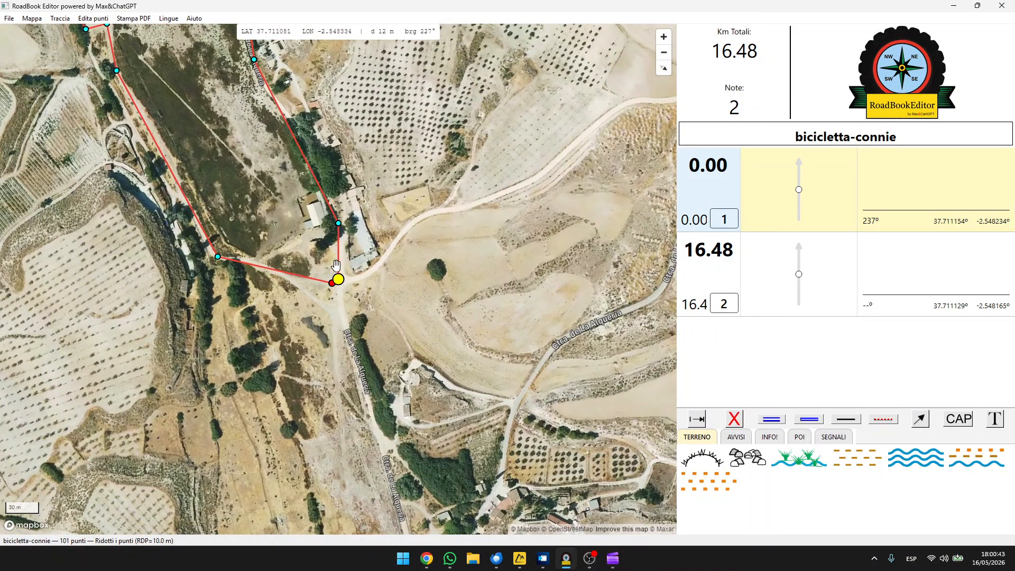
scroll(336, 264, "up", 4)
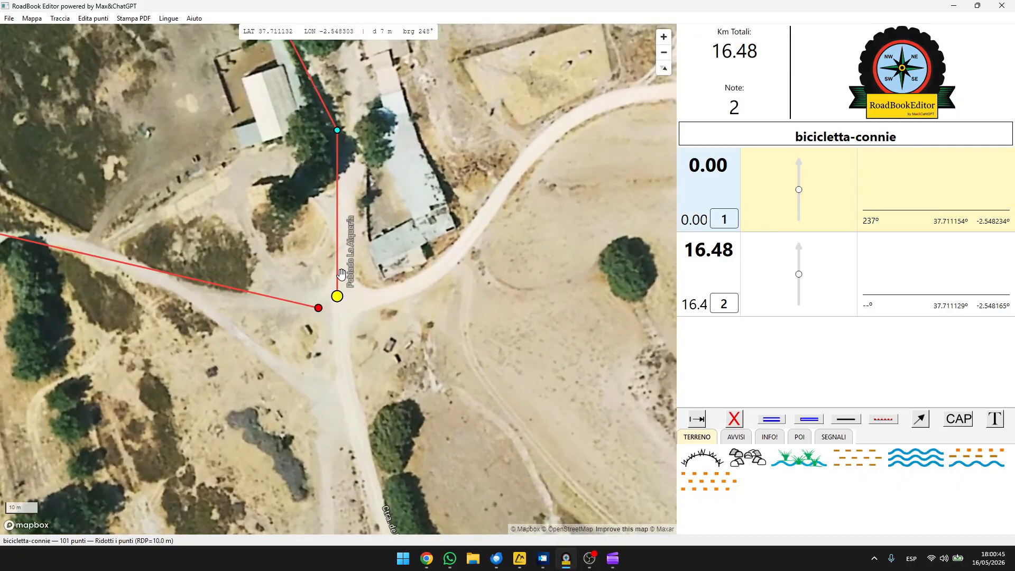
scroll(342, 274, "up", 1)
left_click_drag(375, 246, 398, 311)
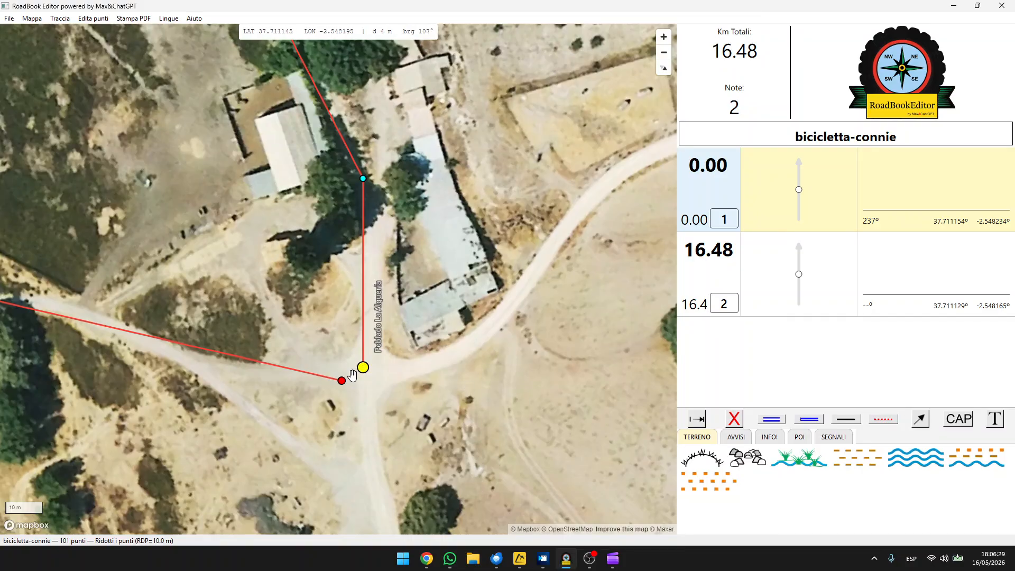
key("m")
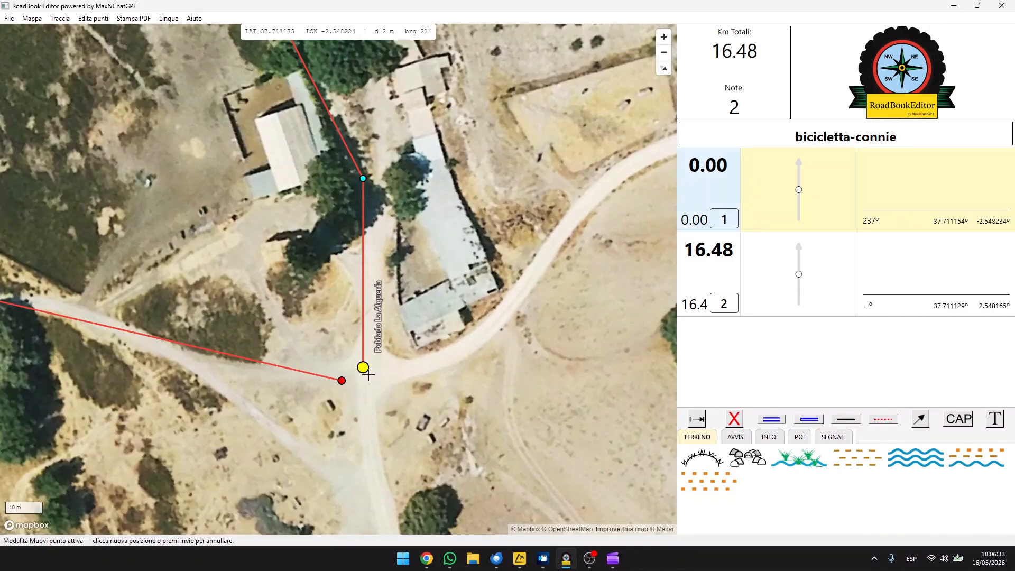
left_click(369, 375)
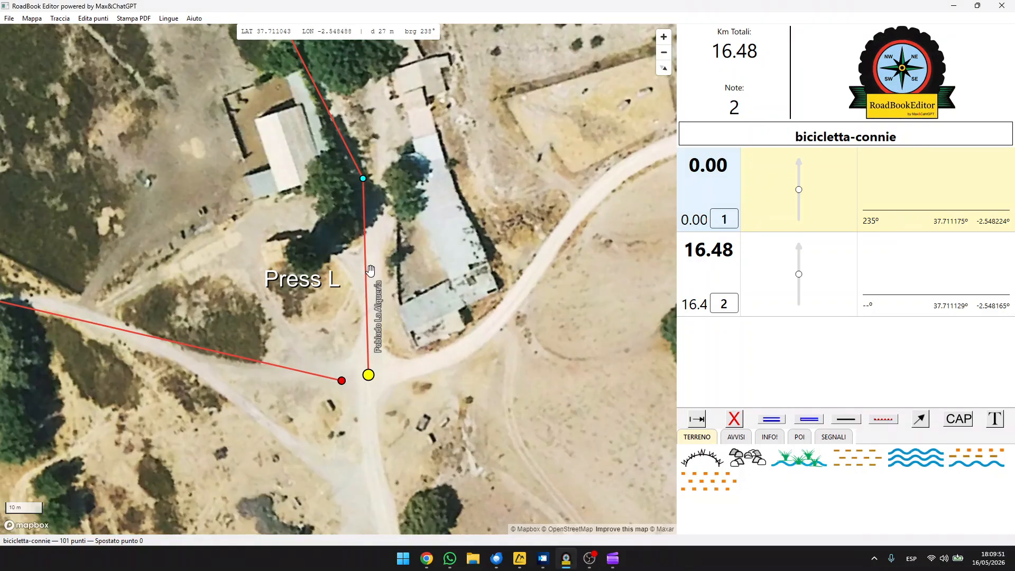
Insert a track point on the first segment just after the start, and delete that point again
key("l")
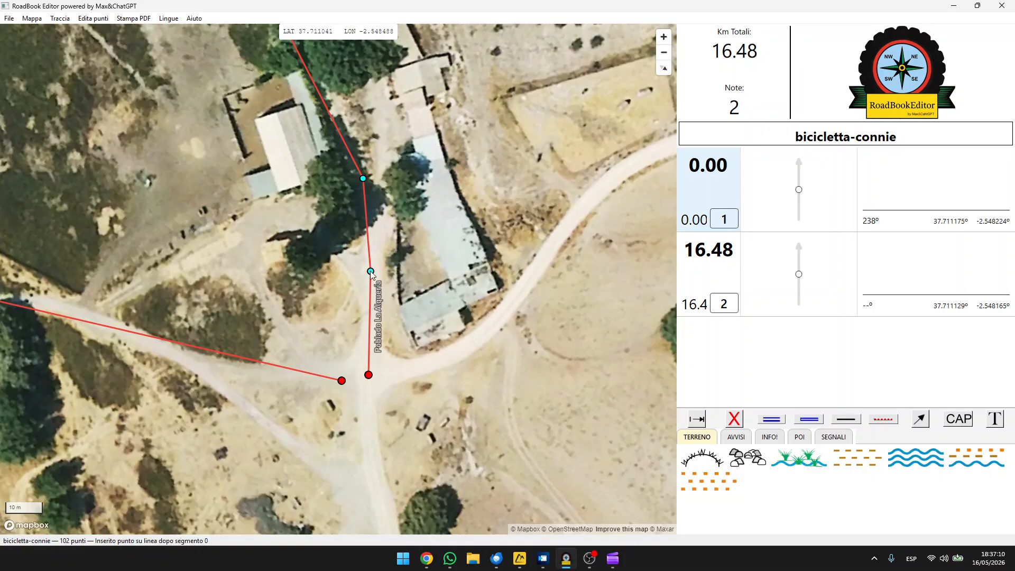
left_click(370, 271)
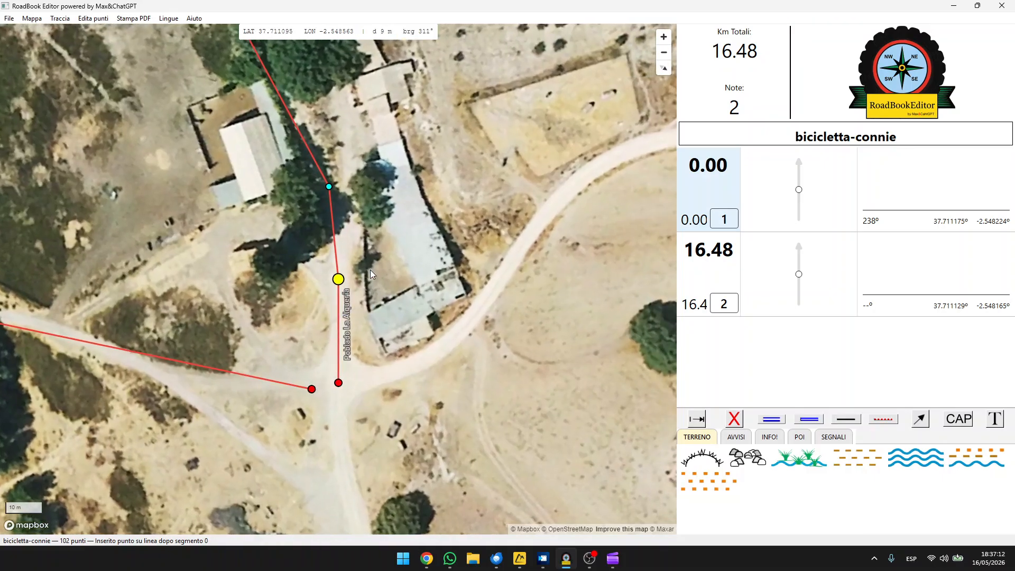
key("Delete")
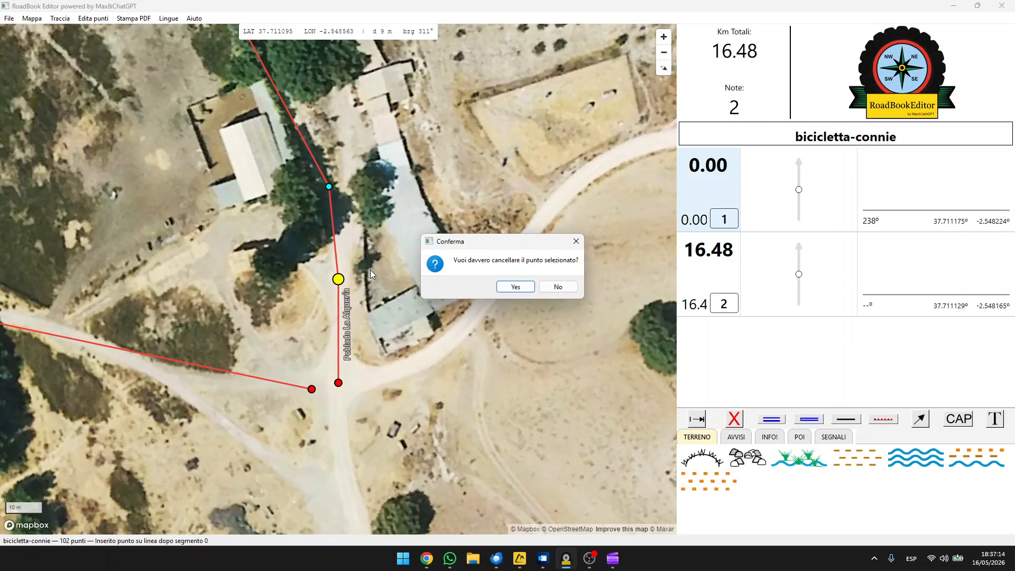
key("Return")
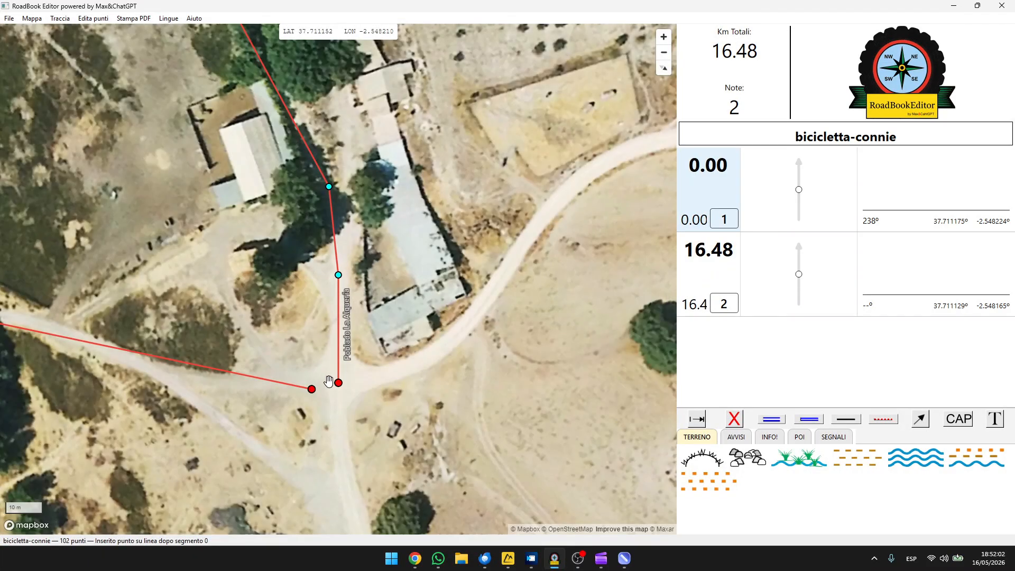
Draw note 1's outgoing road as a solid track line and add side-road branches to the left and right of its arrow
left_click(338, 383)
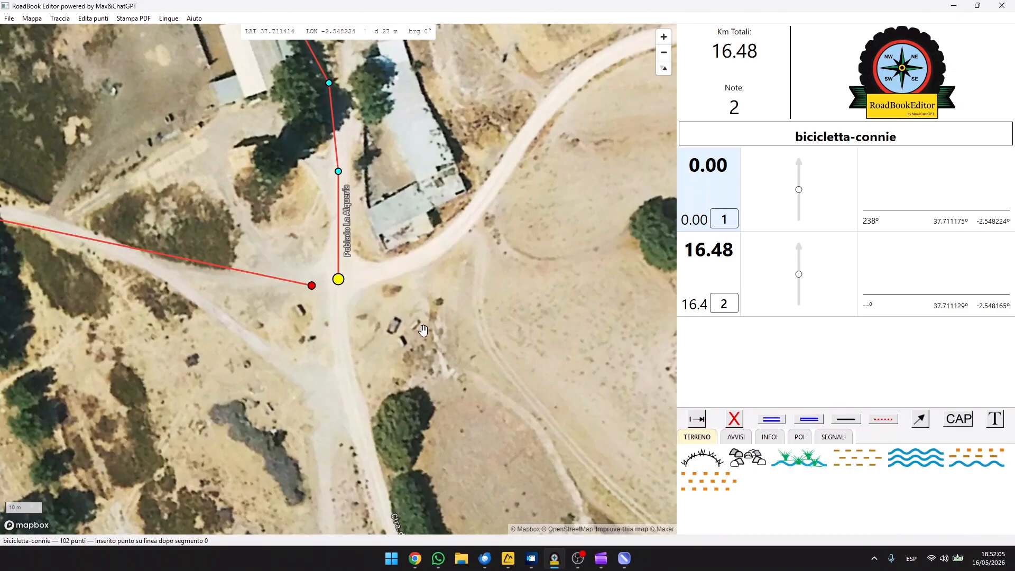
left_click(802, 200)
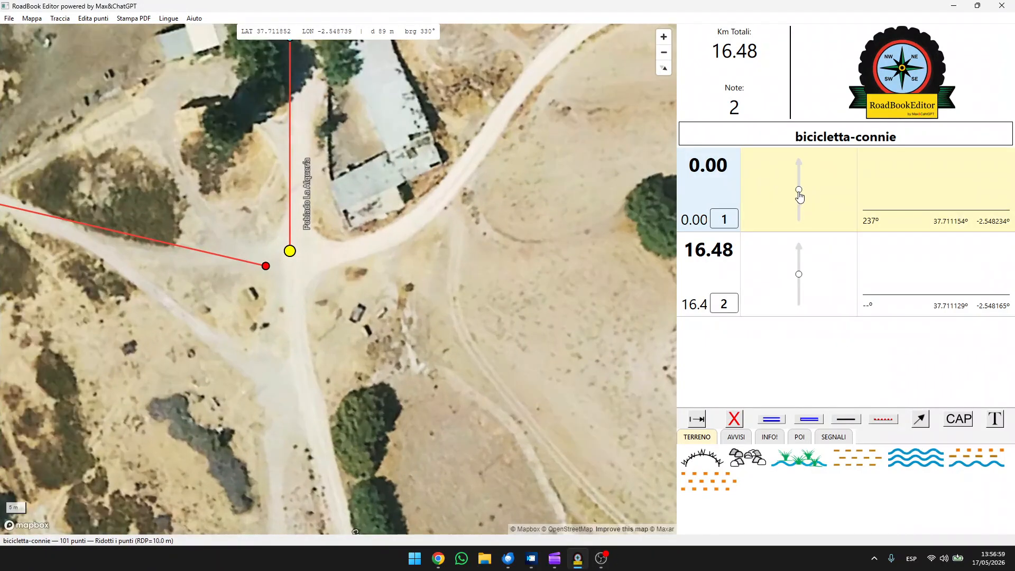
left_click(799, 197)
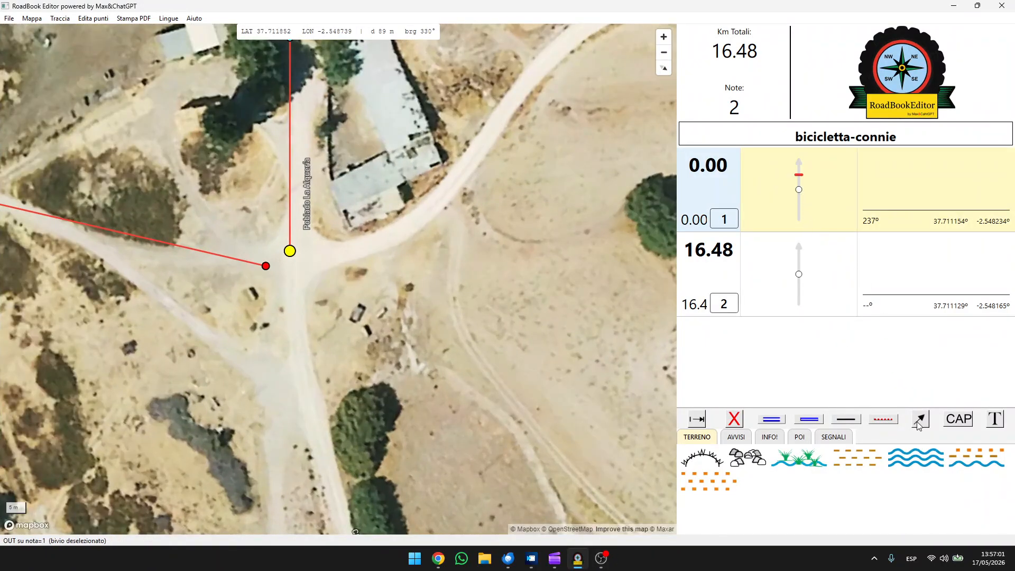
left_click(815, 216)
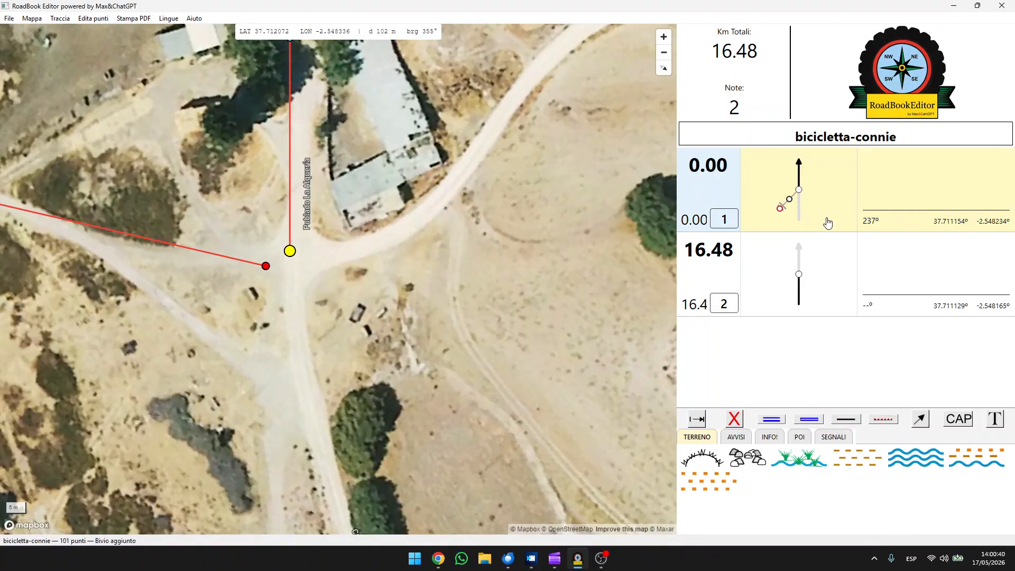
left_click_drag(773, 214, 828, 184)
Add the house POI symbol to note 1's diagram, placed to the upper right of the junction beside the arrow
left_click(799, 442)
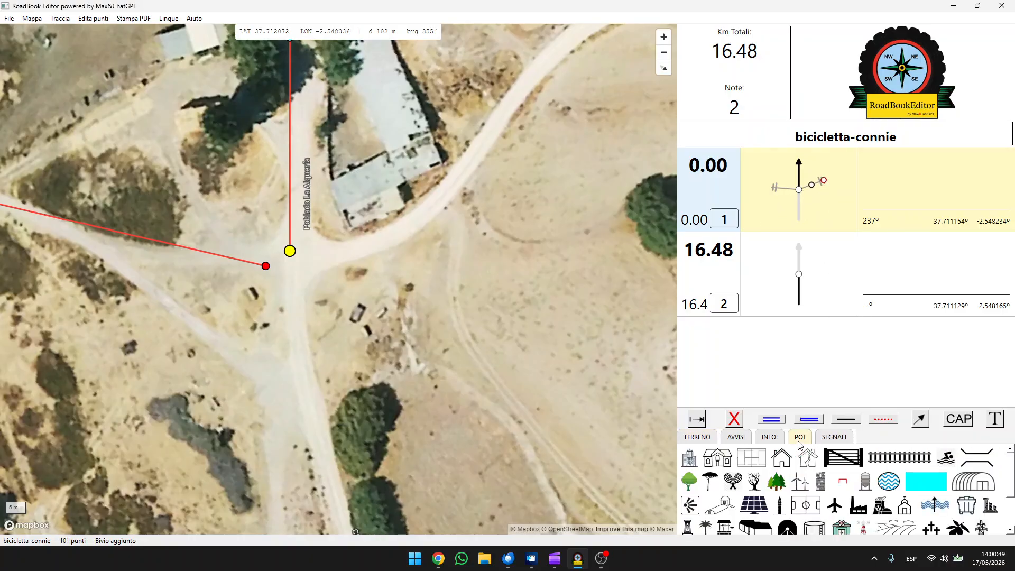
left_click(782, 466)
mouse_move(750, 167)
left_mouse_down()
mouse_move(811, 168)
mouse_move(811, 176)
left_mouse_up()
left_click(816, 207)
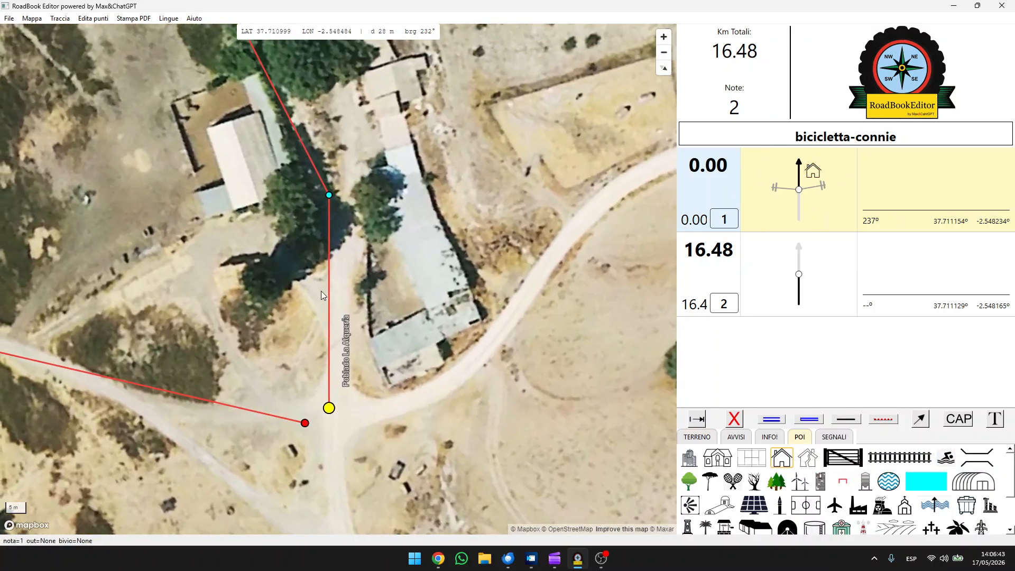
Insert track points on the opening segments so the line follows the road through Poblado La Alquería
left_click(337, 297)
left_click_drag(291, 119, 365, 267)
left_click(337, 182)
left_click(393, 223)
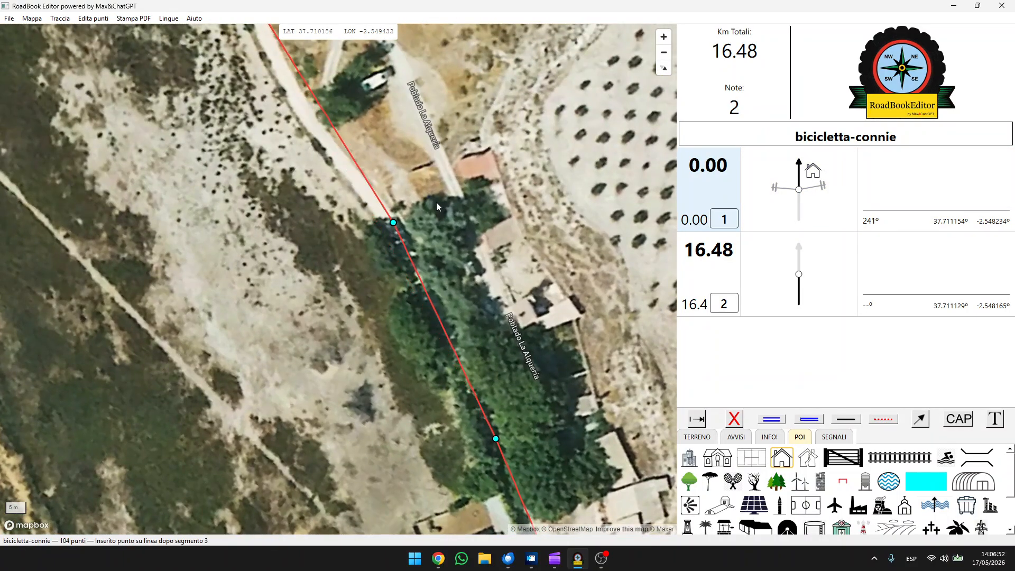
left_click(386, 290)
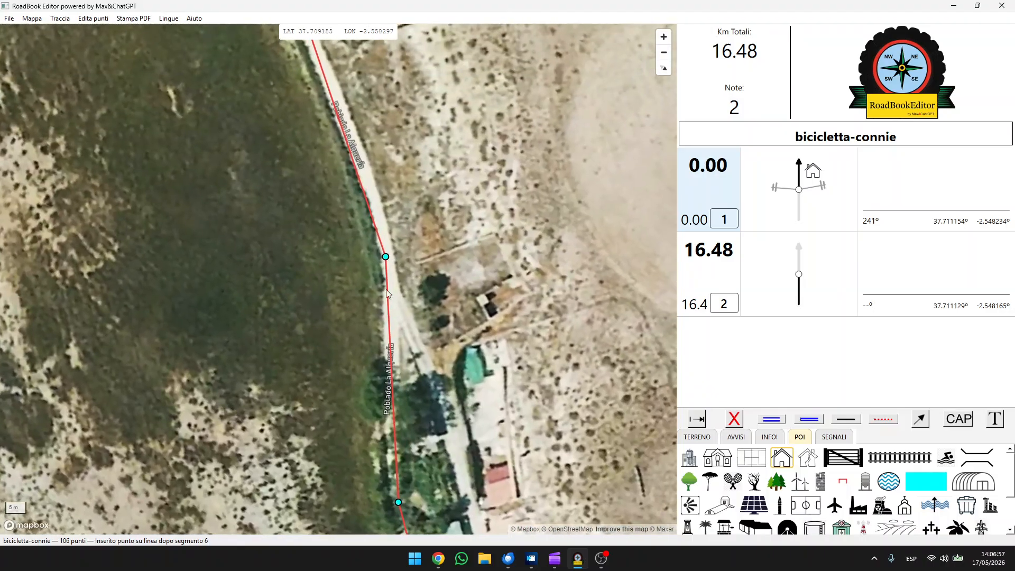
left_click(386, 256)
Insert further track points along the bends of the dirt road leading towards the A-330 crossing so the line follows it
left_click_drag(376, 118, 530, 474)
left_click_drag(411, 250, 556, 486)
left_click(358, 211)
left_click_drag(359, 214, 437, 182)
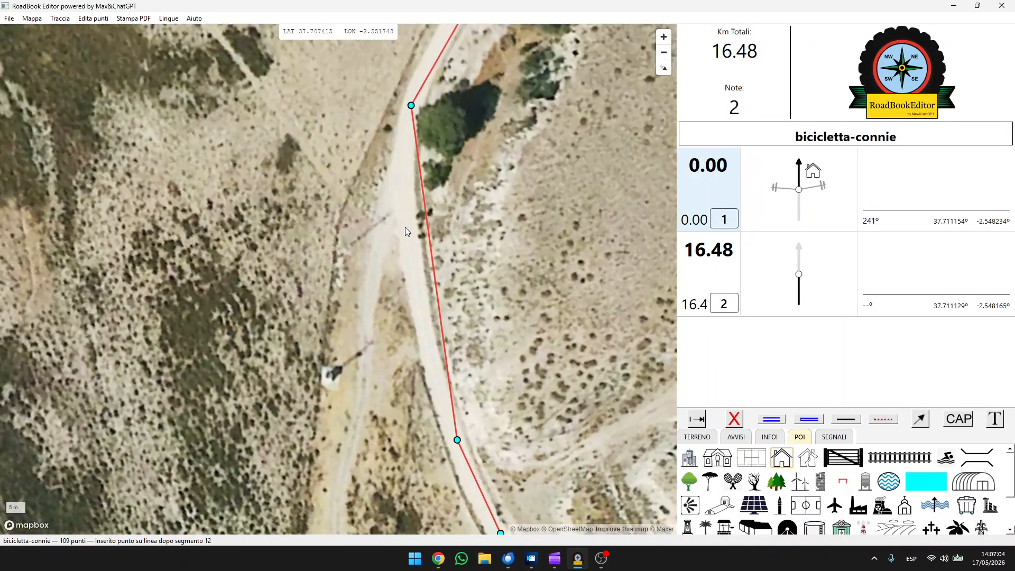
left_click(405, 227)
left_click_drag(494, 164, 429, 405)
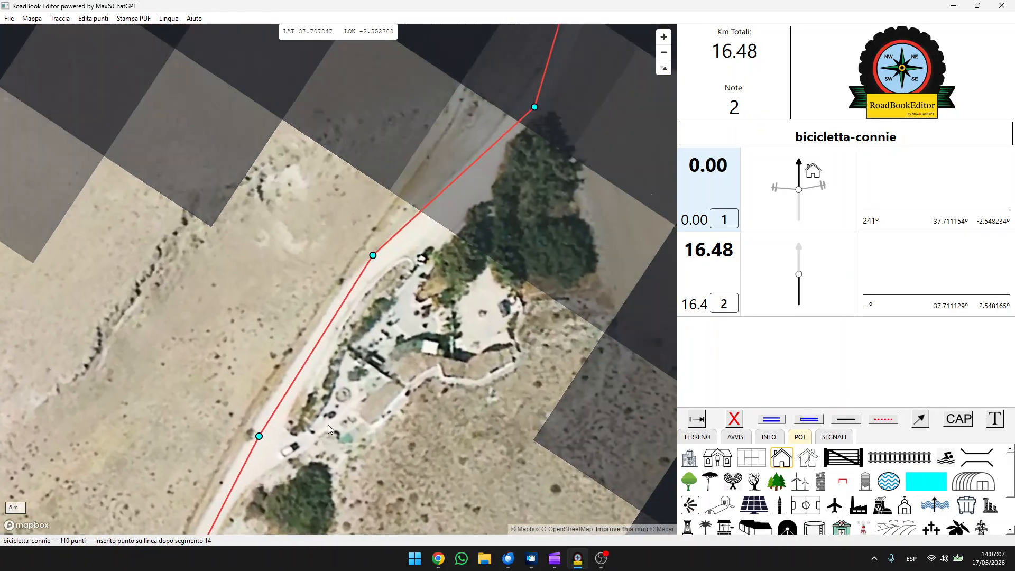
left_click(416, 242)
left_click_drag(579, 110, 507, 257)
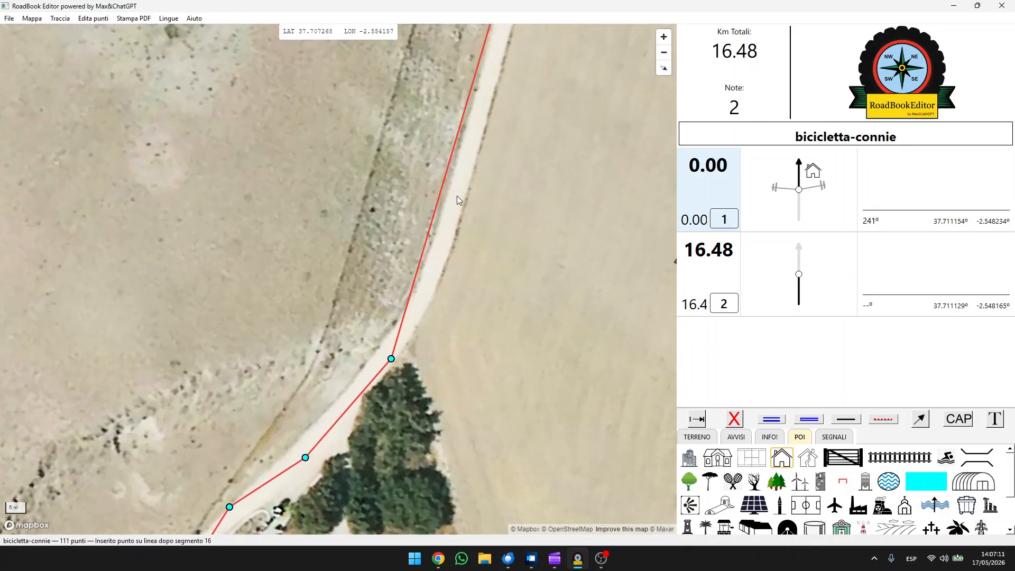
left_click(430, 275)
left_click_drag(509, 176, 430, 340)
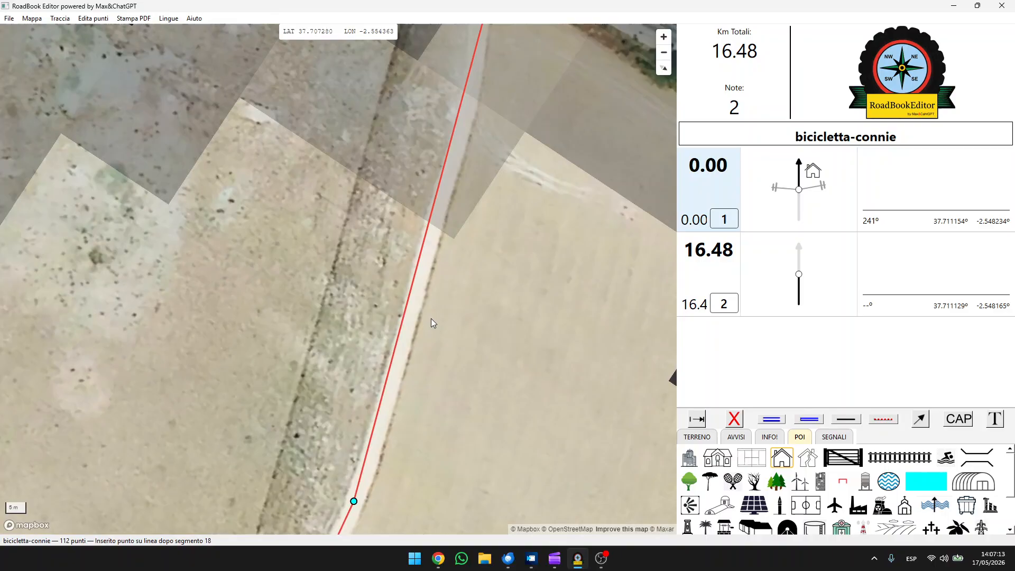
left_click(462, 130)
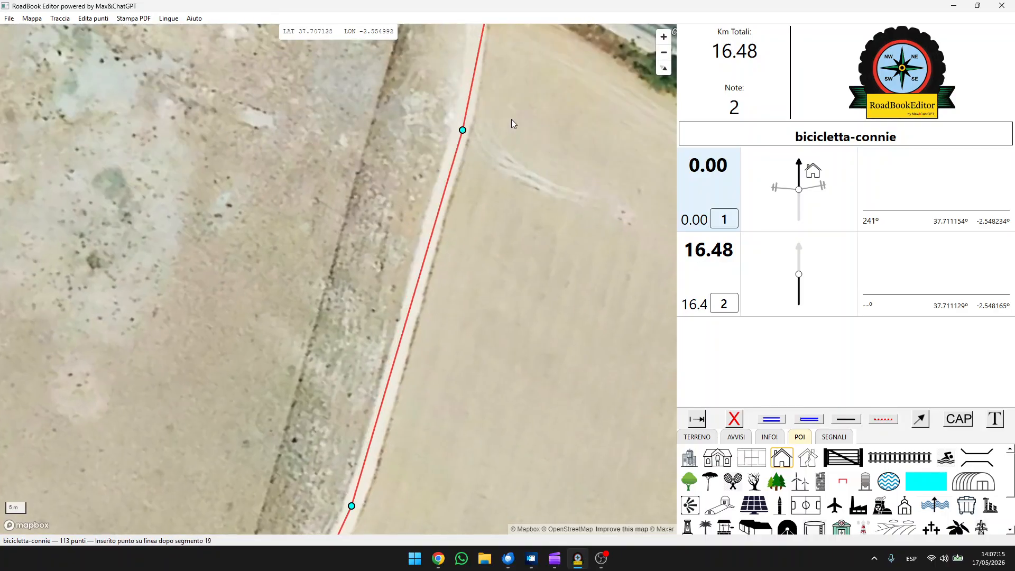
left_click_drag(512, 124, 430, 284)
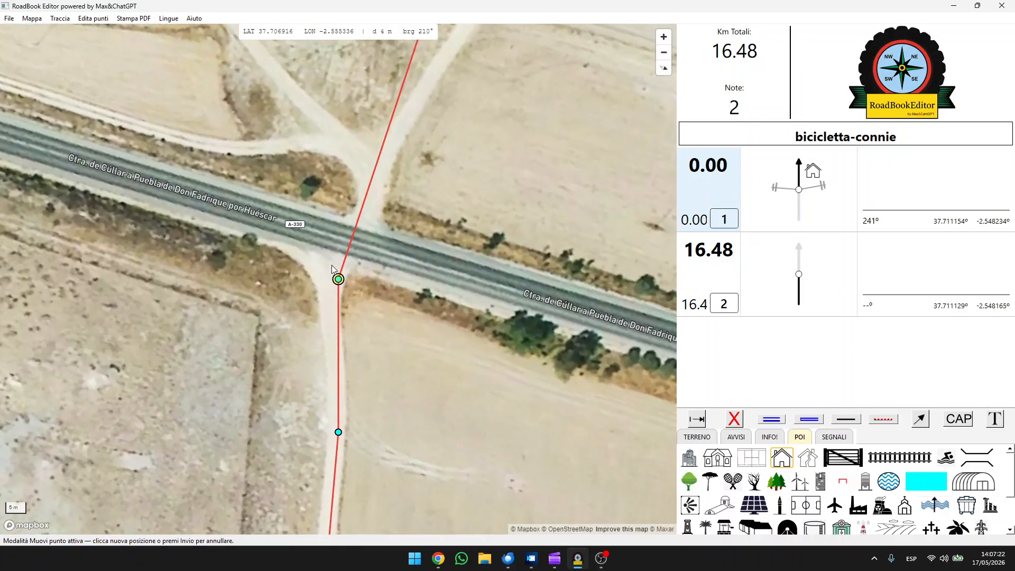
Move the track point onto the A-330 where the dirt road crosses it and make the crossing point a new note
left_click_drag(337, 280, 347, 243)
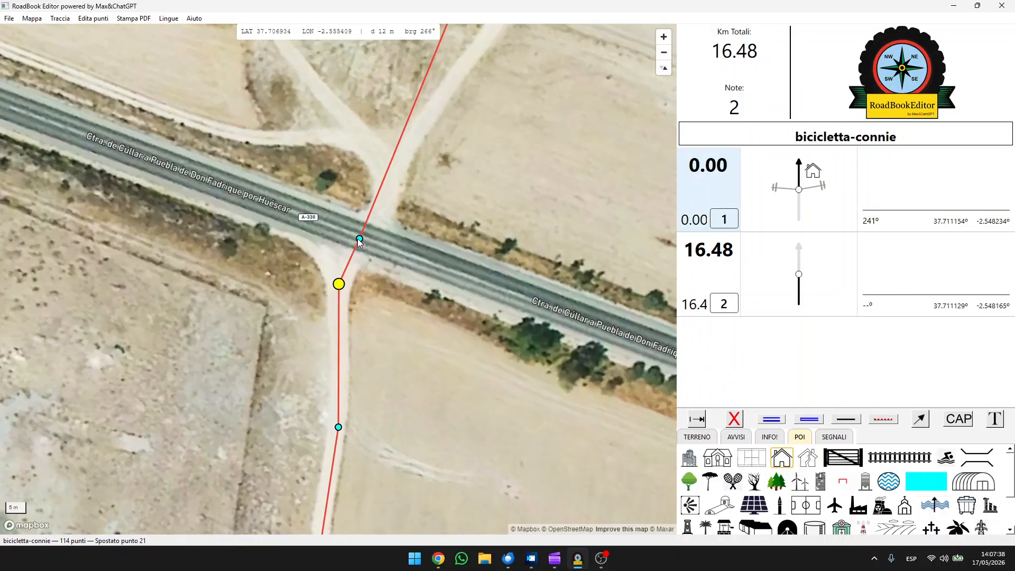
left_click(359, 240)
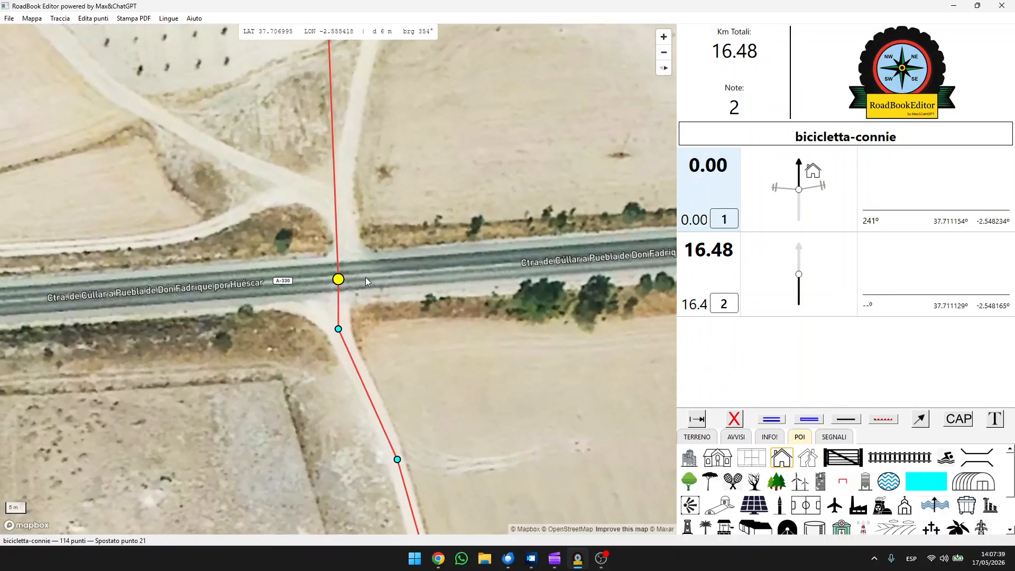
key("w")
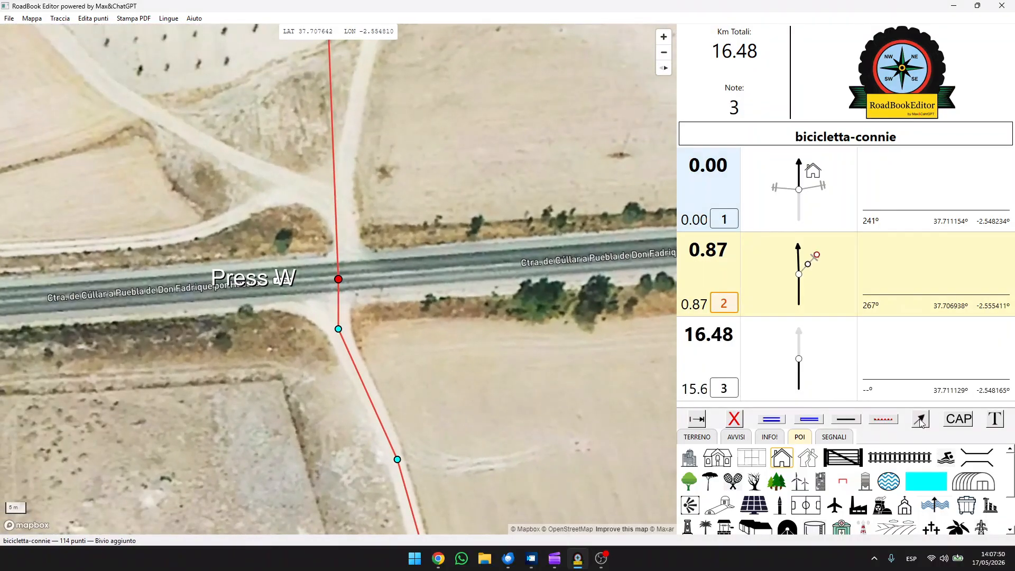
Draw the A-330 in note 2's diagram as double-line side roads to the left and right of the arrow
left_click(815, 421)
left_click_drag(816, 255, 845, 268)
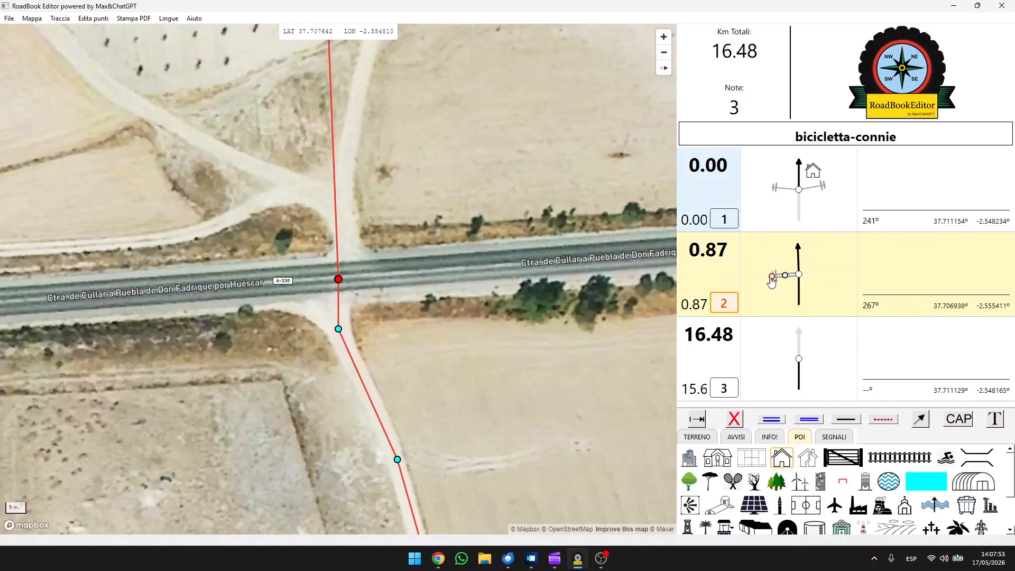
left_click(918, 417)
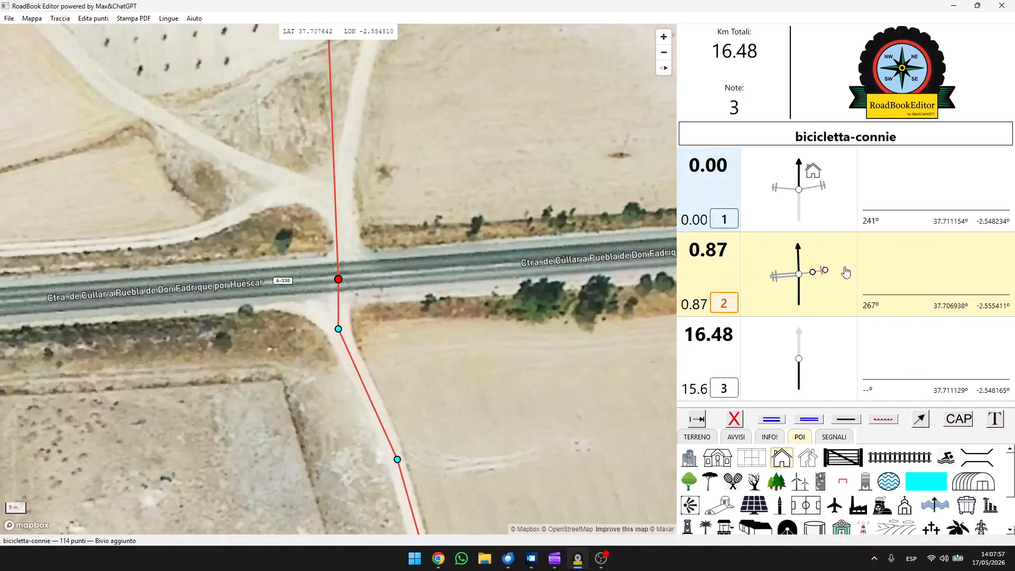
left_click(804, 421)
left_click(827, 316)
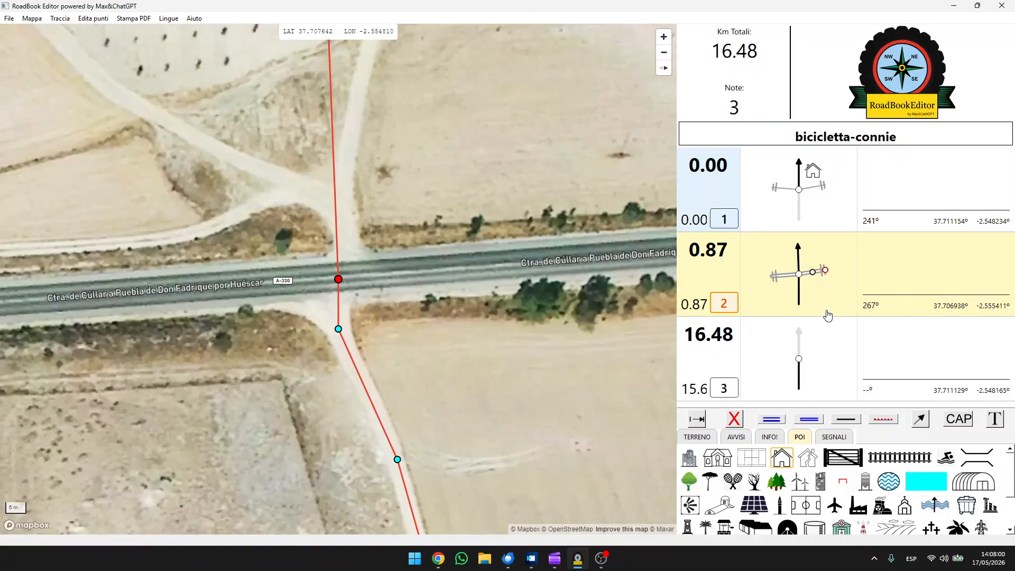
Add the STOP sign to note 2's diagram, to the lower right of the junction
left_click(838, 439)
left_click(835, 482)
left_click_drag(760, 246, 819, 294)
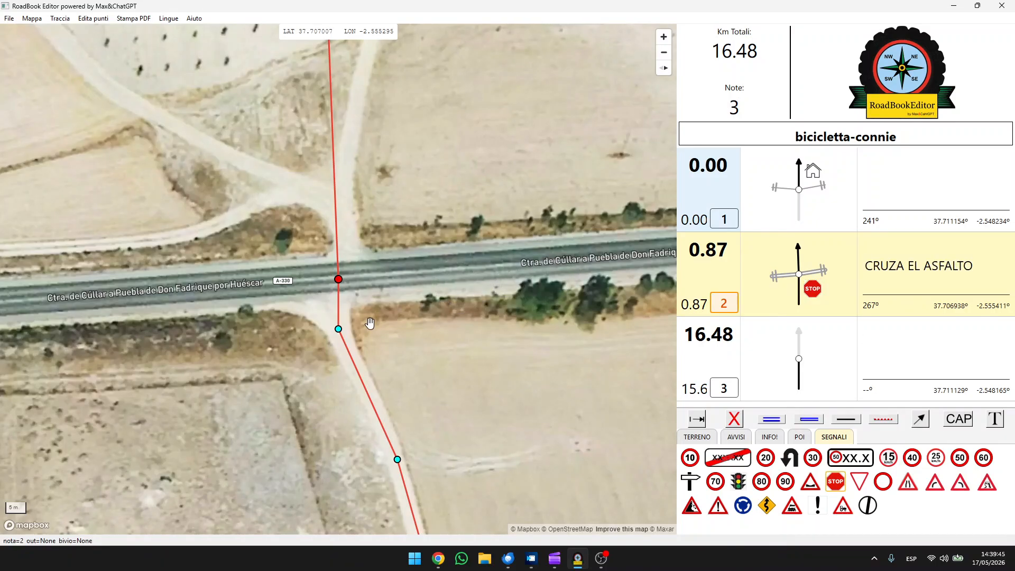
Return to note 1 at the start of the track and add the CAP heading and distance to its text area
scroll(368, 324, "down", 2)
scroll(369, 323, "down", 4)
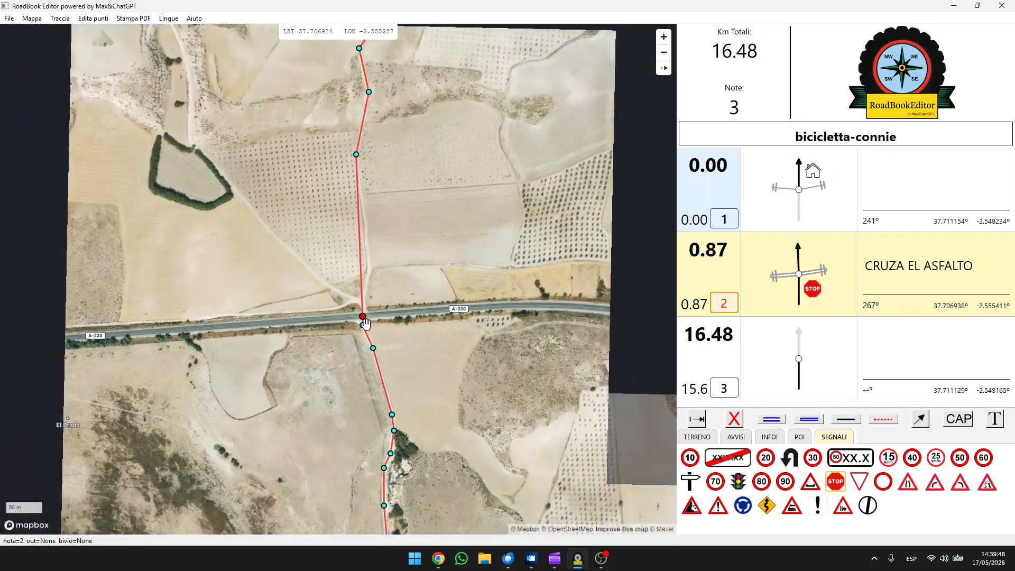
scroll(366, 323, "down", 3)
left_click_drag(421, 359, 353, 215)
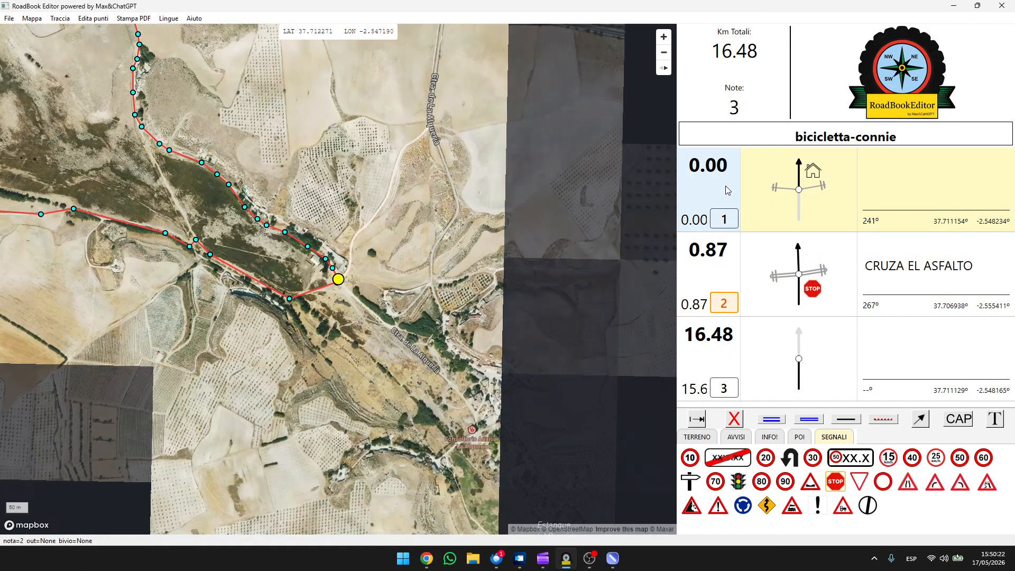
scroll(311, 288, "up", 3)
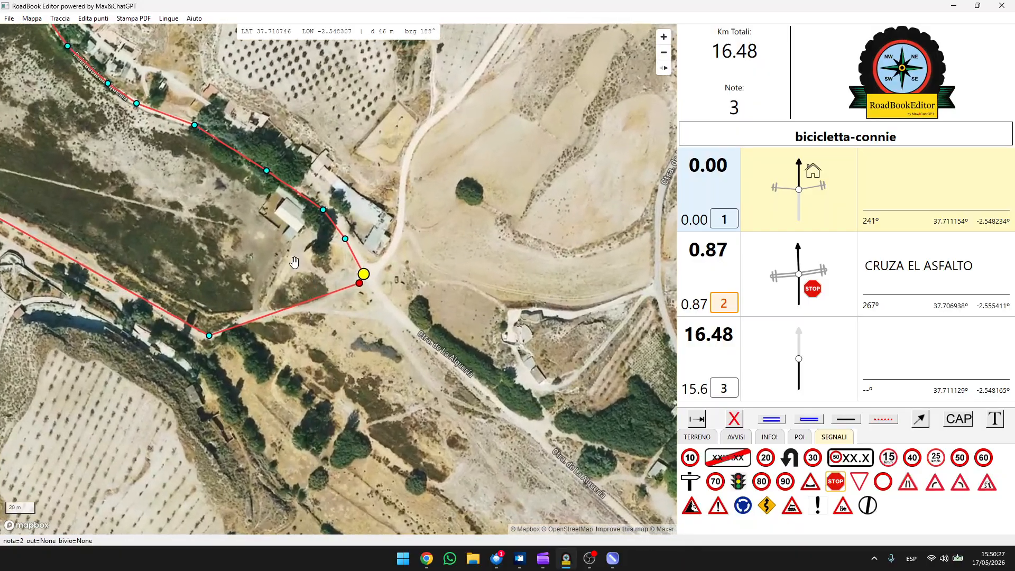
mouse_move(294, 262)
left_mouse_down()
mouse_move(341, 307)
mouse_move(421, 428)
left_mouse_up()
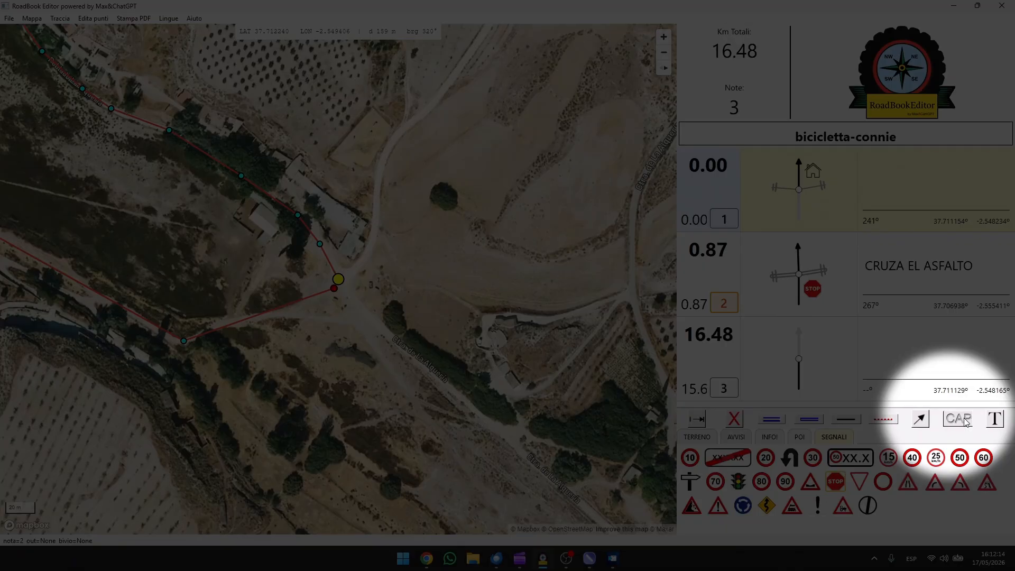
left_click(959, 418)
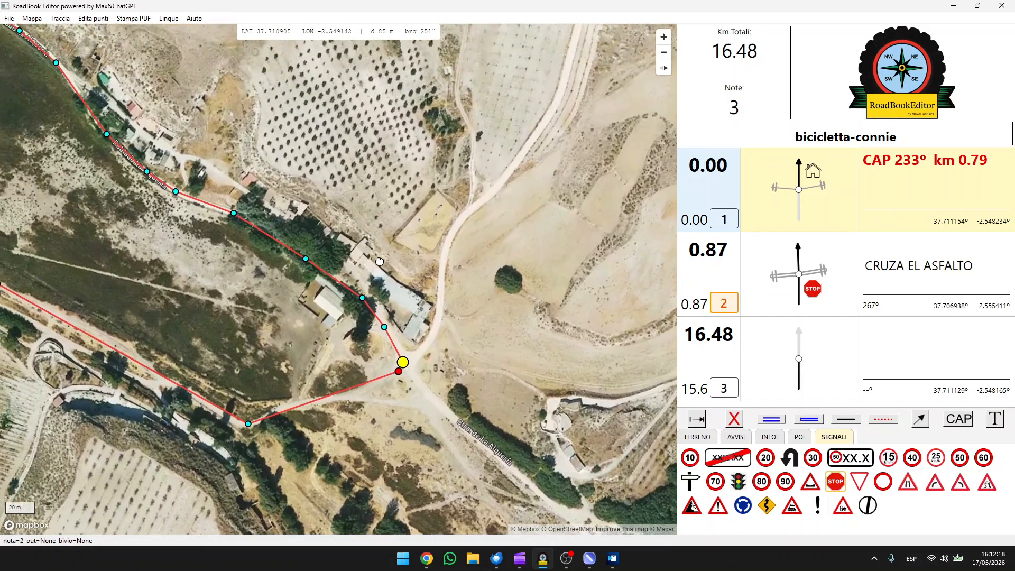
Insert a track point on the segment just beyond the A-330 crossing so the line follows the dirt road
left_click_drag(370, 251, 659, 532)
left_click_drag(312, 201, 421, 423)
left_click_drag(426, 312, 428, 434)
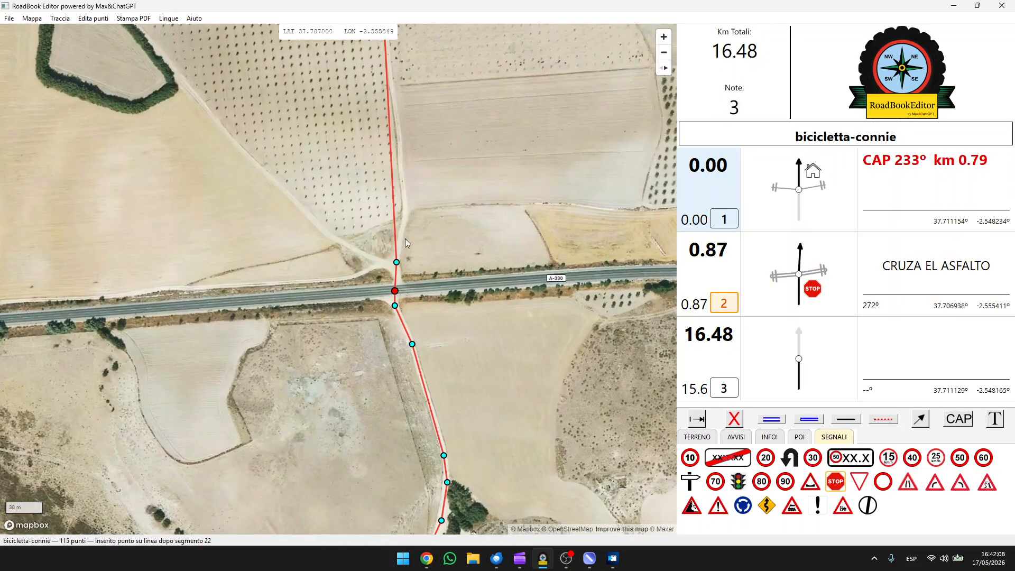
left_click(407, 217)
Insert further track points along the dirt road's bends past the orchards beyond the A-330 so the line follows it
left_click_drag(433, 180, 458, 272)
scroll(445, 245, "up", 3)
scroll(446, 244, "up", 3)
left_click_drag(447, 126, 405, 347)
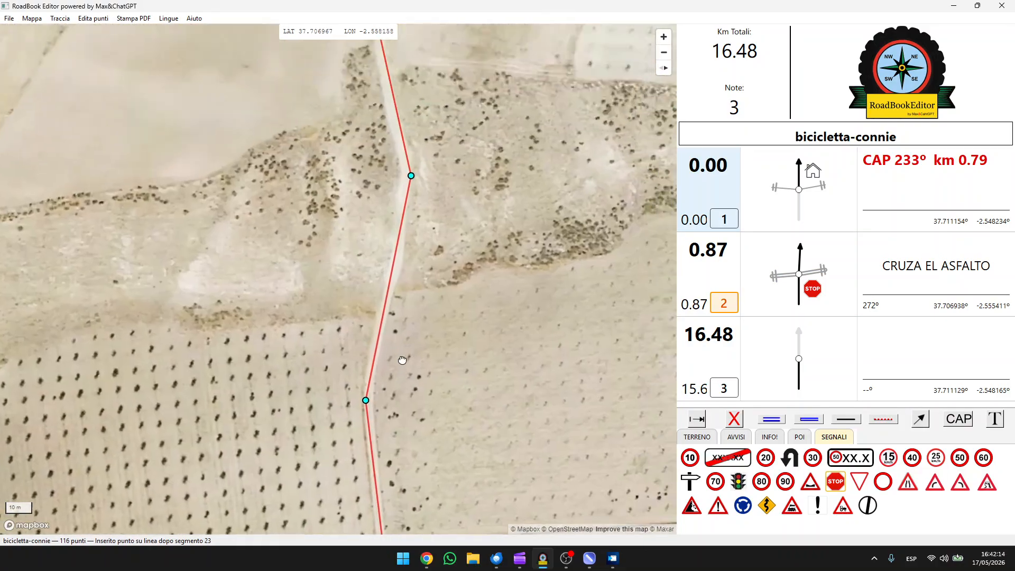
left_click_drag(383, 156, 377, 342)
left_click(363, 333)
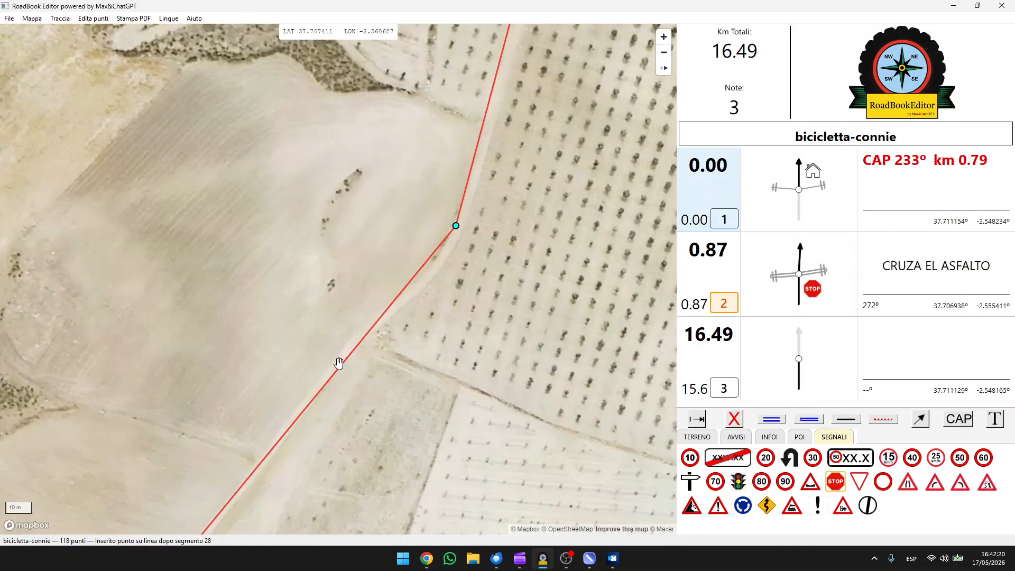
left_click(343, 359)
left_click(417, 288)
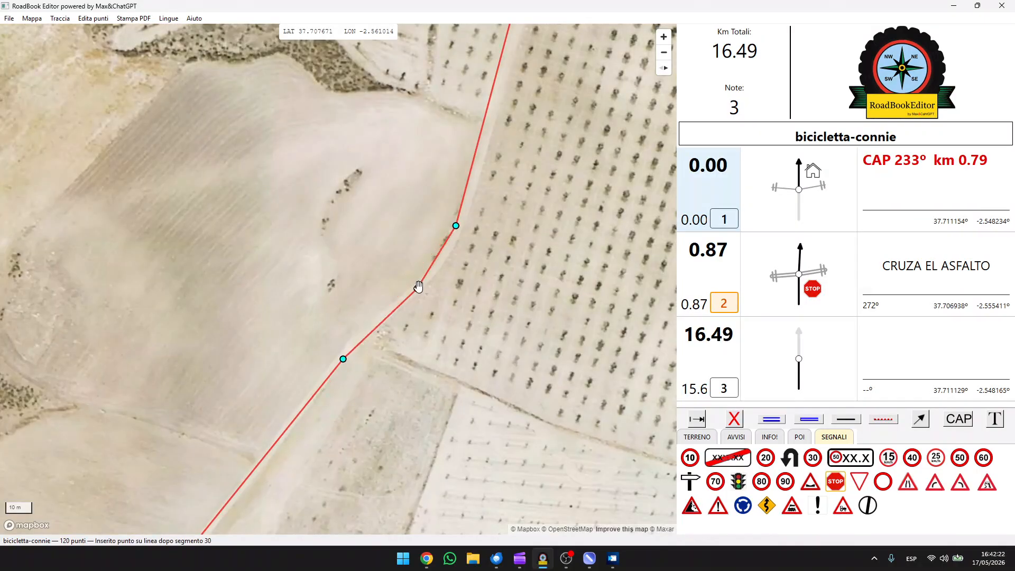
left_click(448, 251)
left_click_drag(480, 153, 428, 335)
left_click(428, 335)
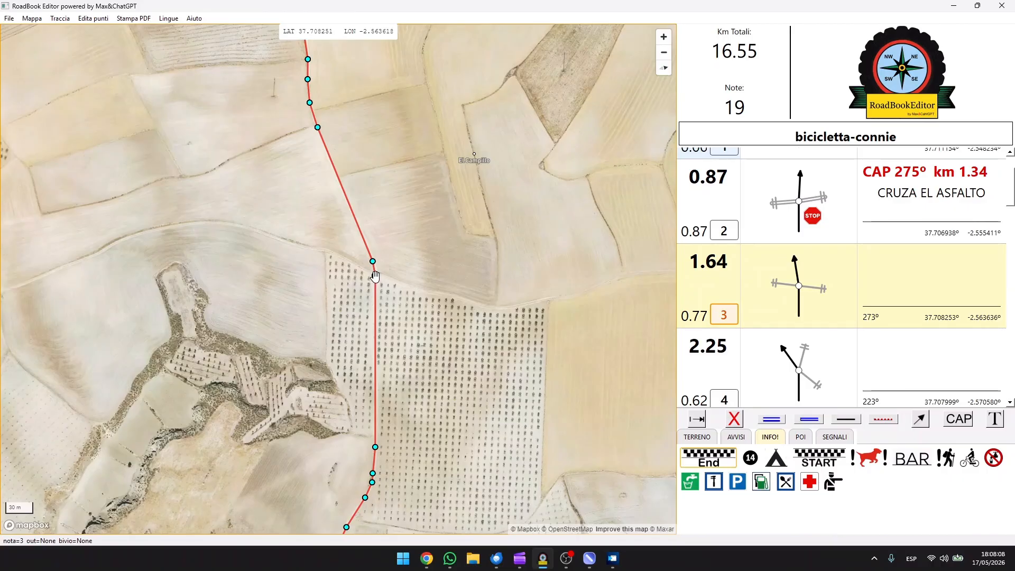
Select note 3's point on the map at the edge of the orchard
left_click(375, 276)
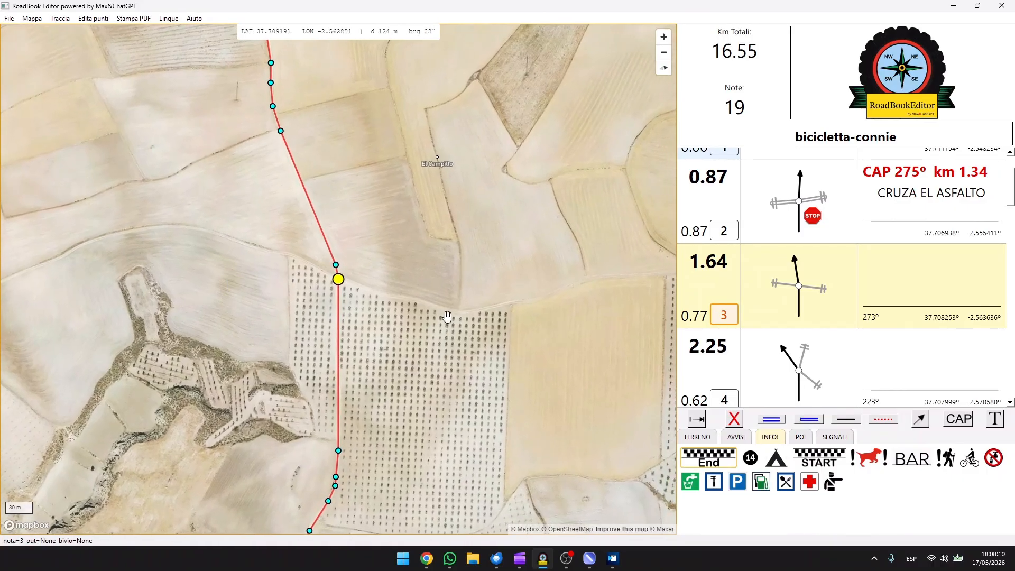
key("t")
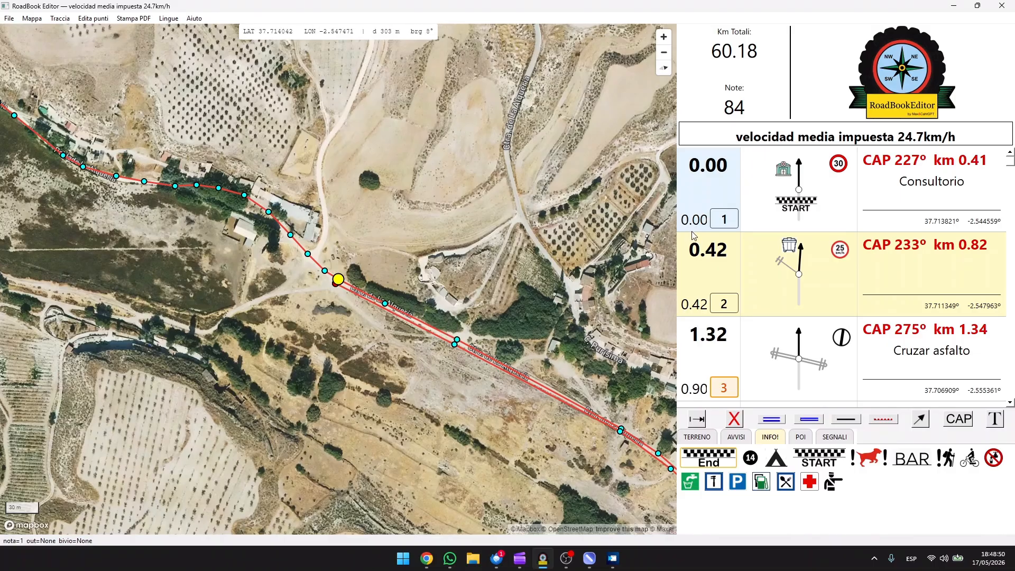
Add the red dog warning symbol to note 2's diagram, to the right of the junction, in the velocidad media impuesta 24.7km/h roadbook
left_click(718, 185)
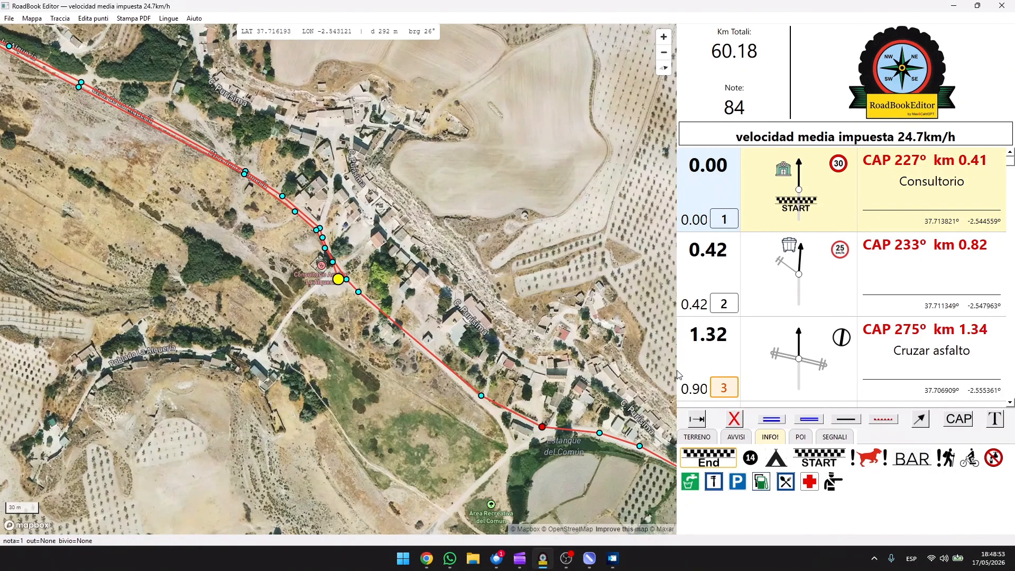
left_click(719, 279)
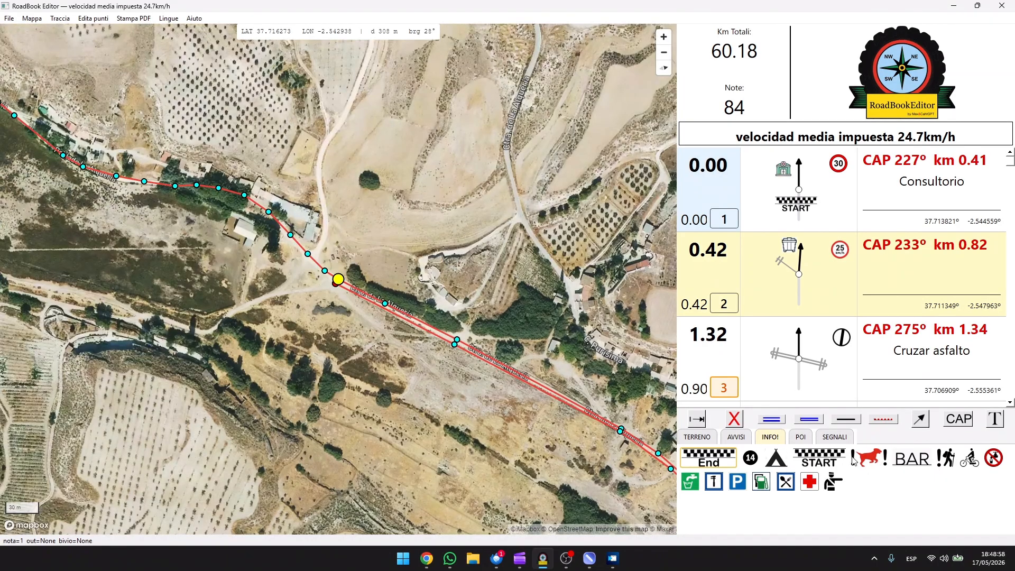
left_click_drag(866, 465, 825, 276)
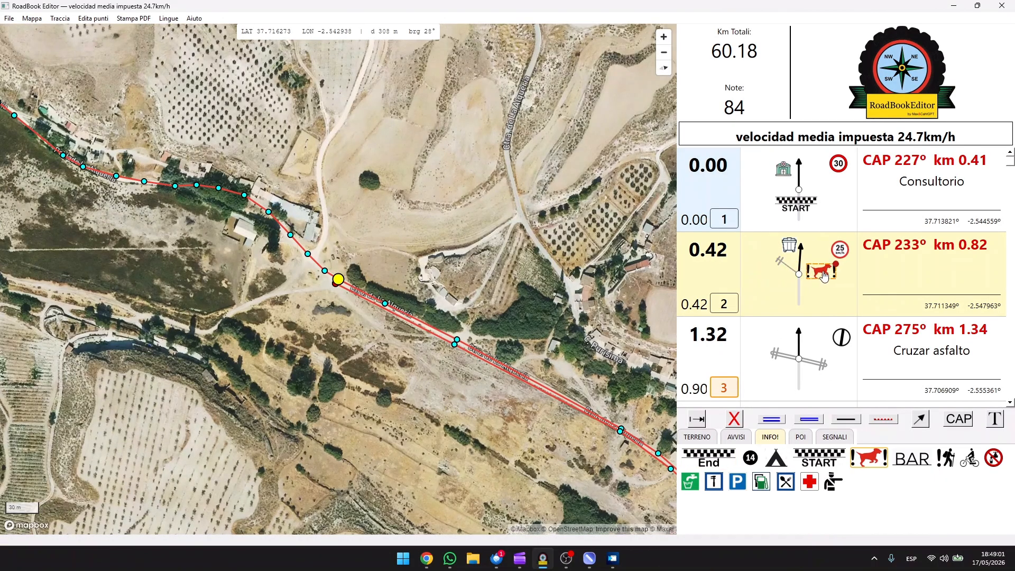
left_click(852, 296)
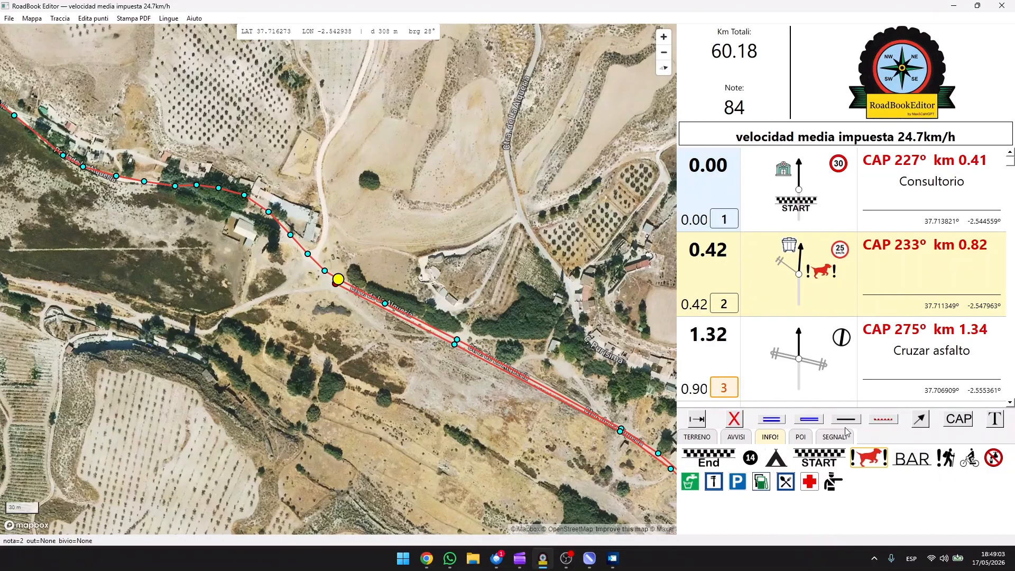
left_click(731, 366)
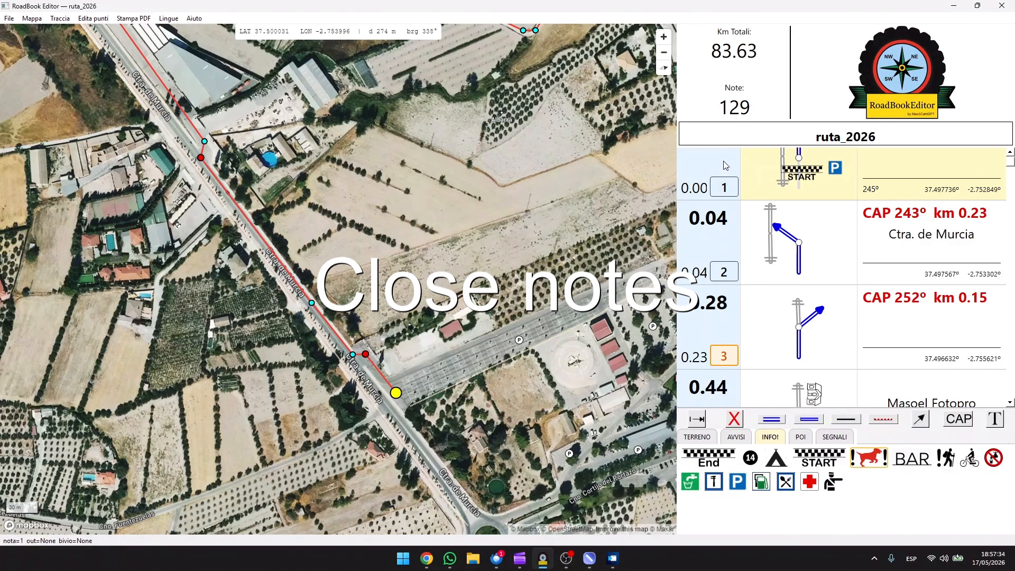
Examine the closely spaced opening notes of ruta_2026 by following their points along Ctra. de Murcia from the parking area to note 4
left_click_drag(517, 397, 460, 283)
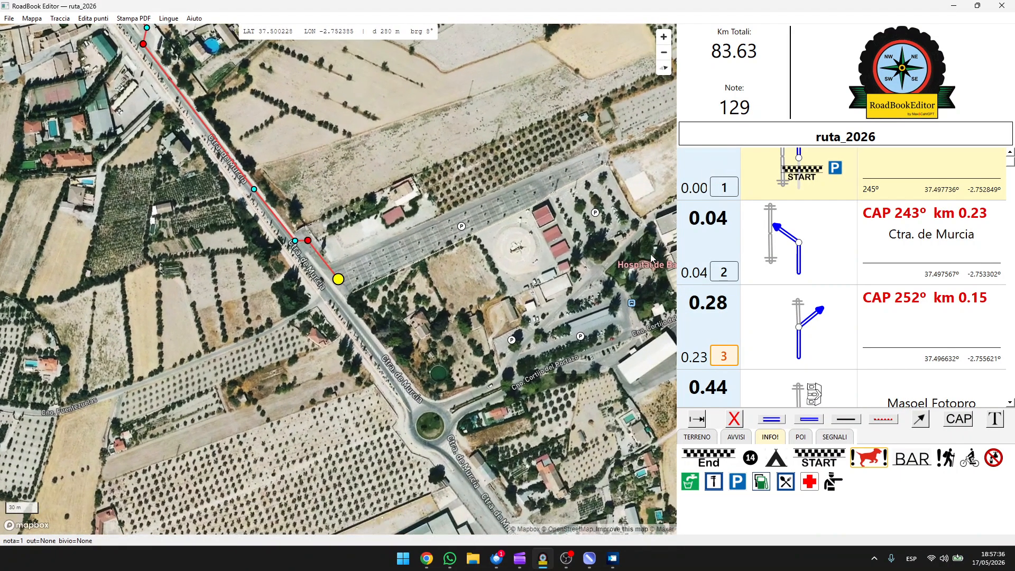
scroll(351, 288, "up", 3)
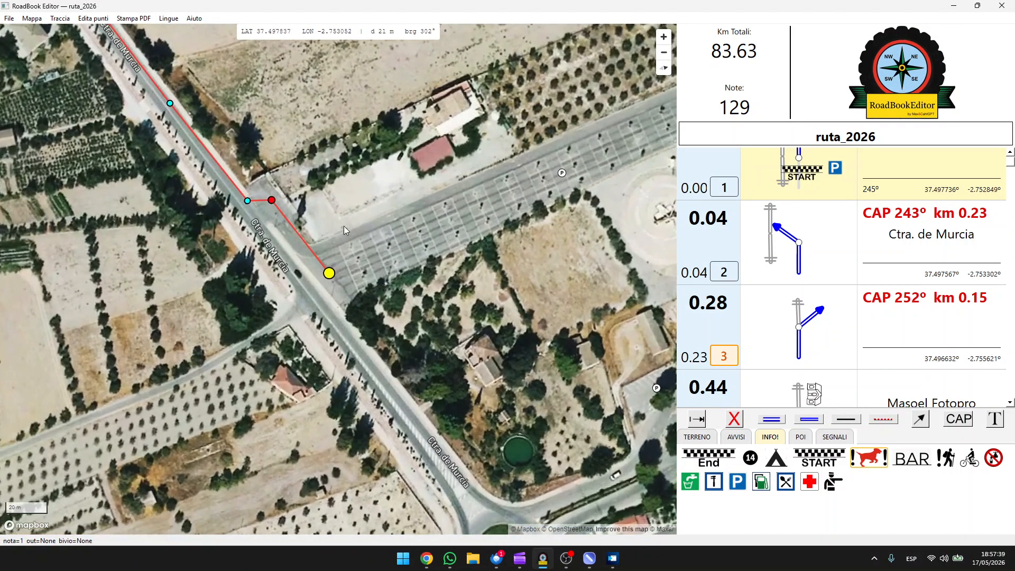
left_click_drag(270, 201, 352, 322)
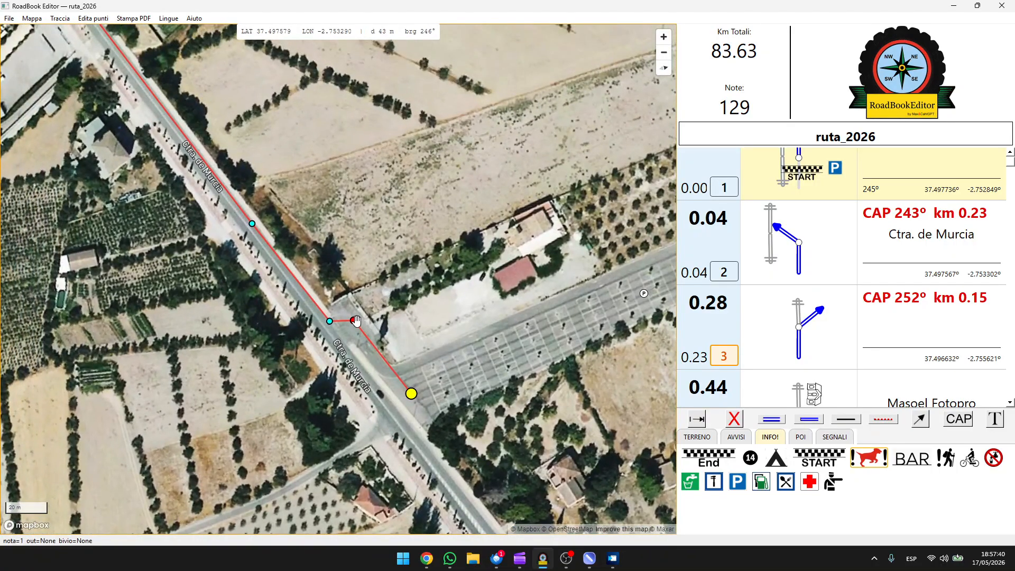
left_click(353, 321)
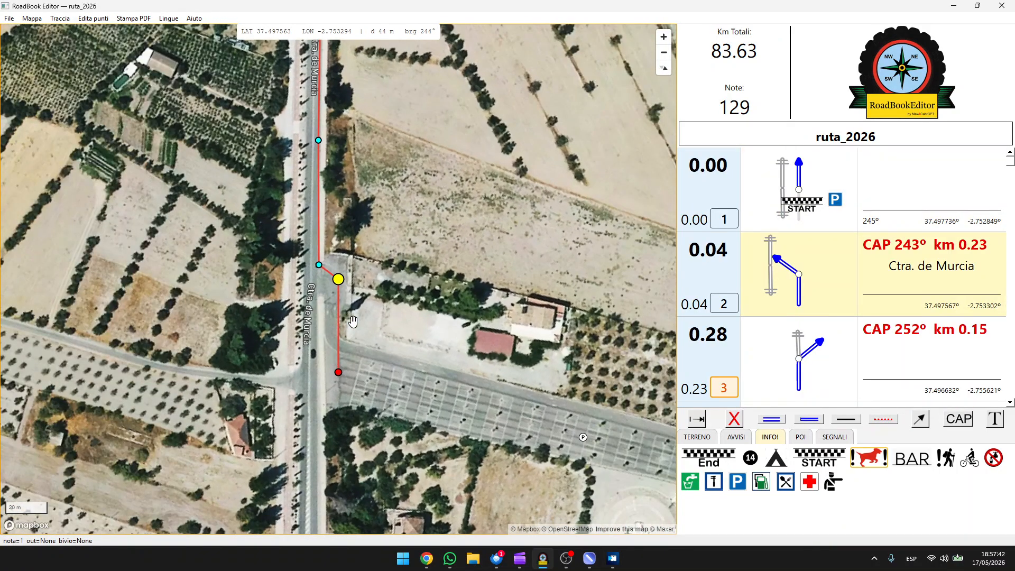
left_click(318, 263)
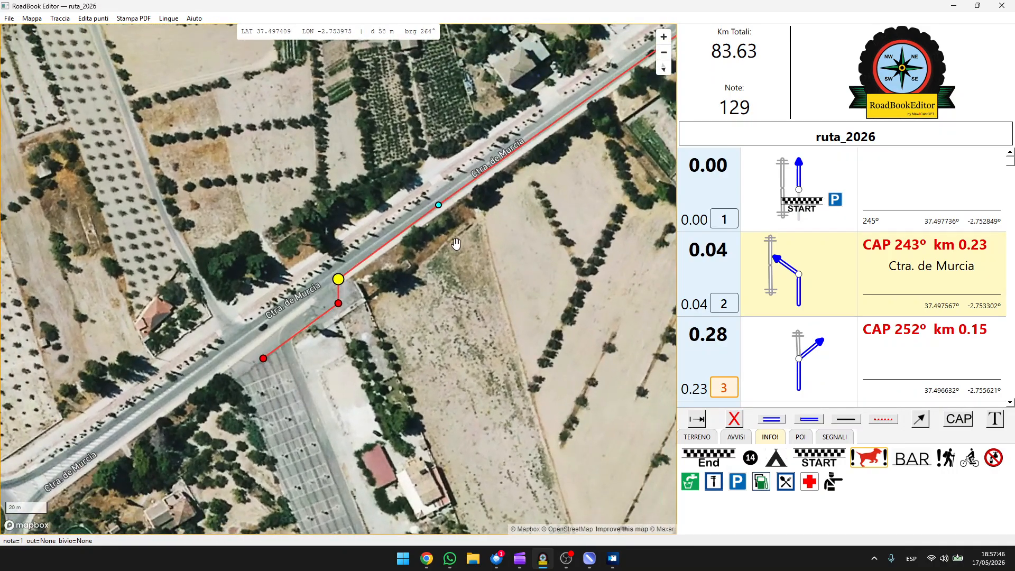
left_click_drag(467, 252, 352, 327)
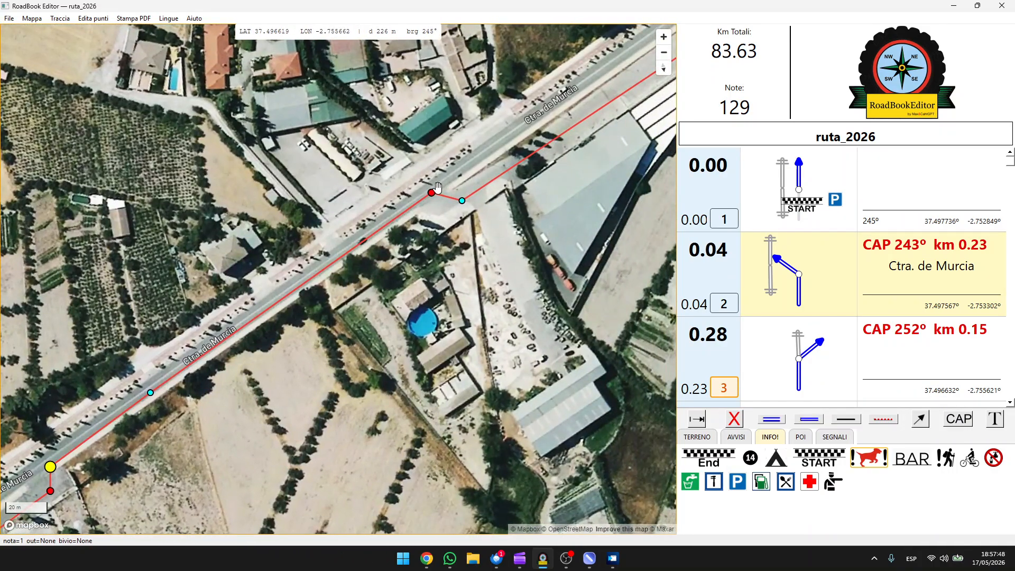
left_click(431, 192)
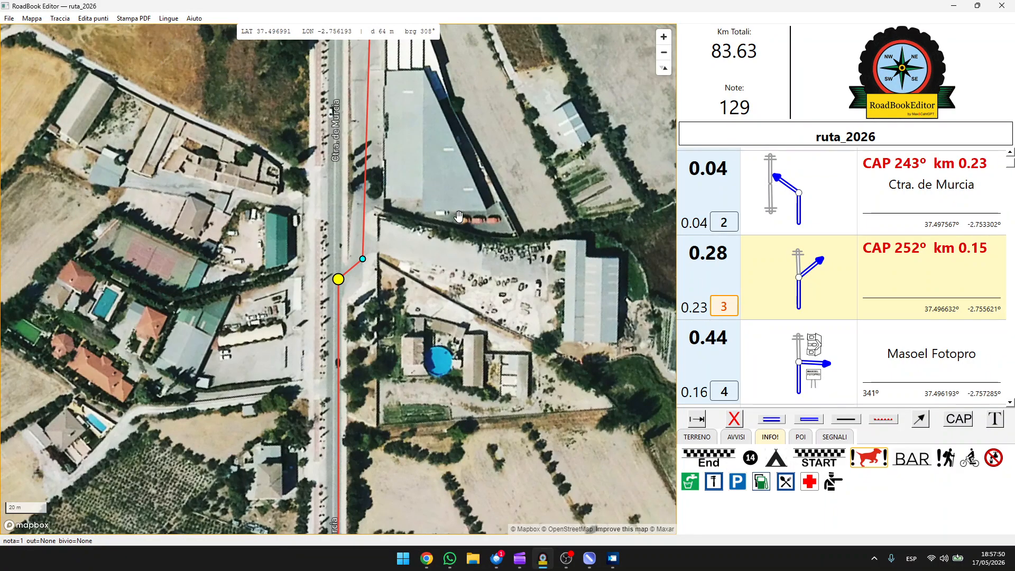
left_click_drag(459, 218, 473, 286)
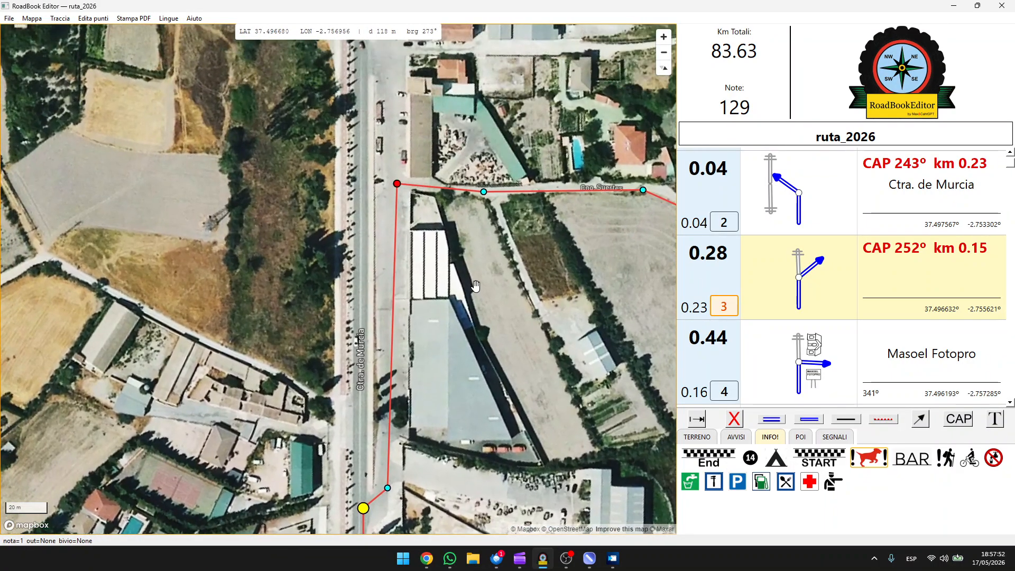
left_click(396, 183)
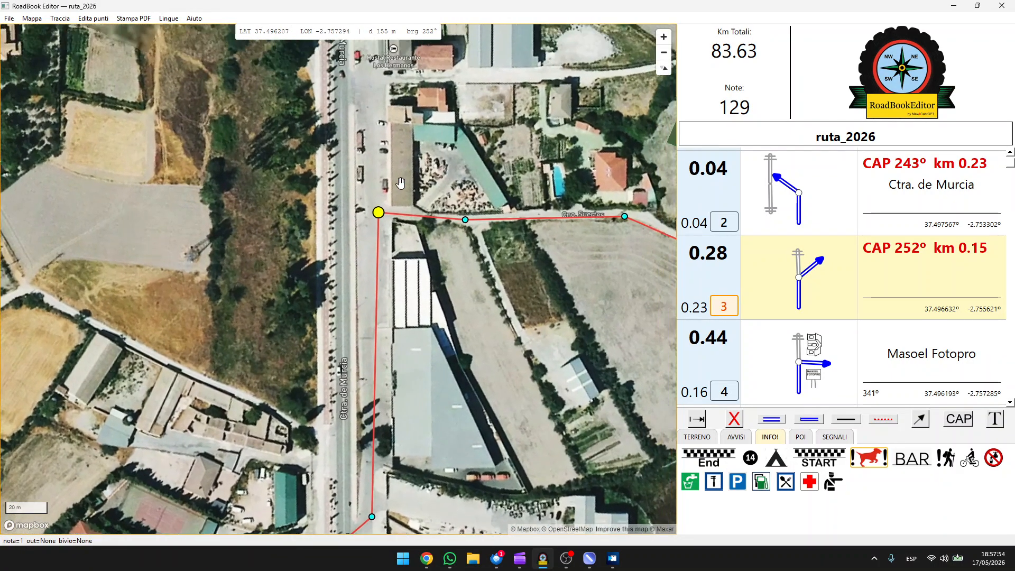